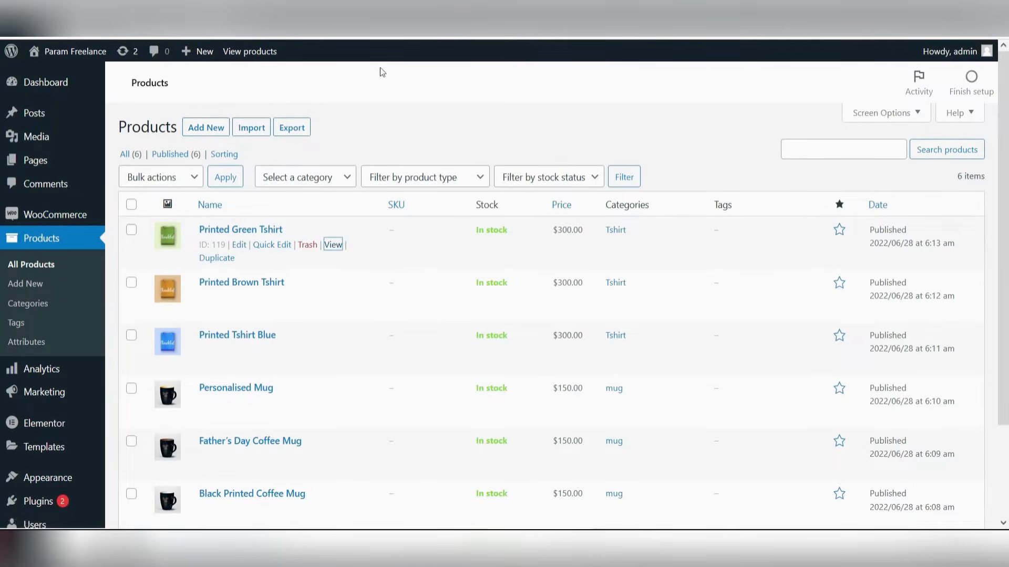
- Open Elementor's Theme Builder in a new browser tab and start a new Single Product template
{"action": "mouse_move", "coordinate": [32, 452]}
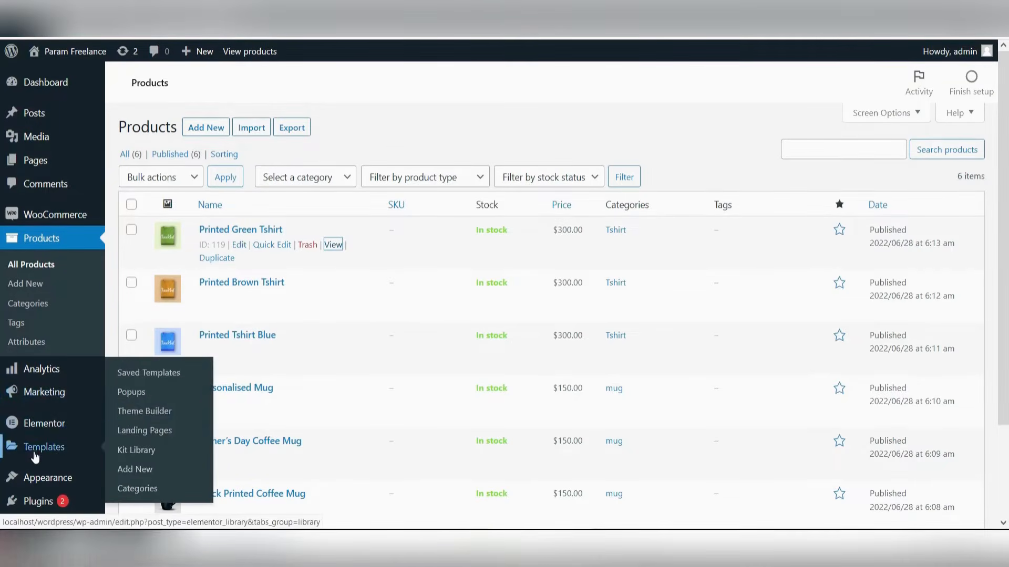
{"action": "right_click", "coordinate": [137, 412]}
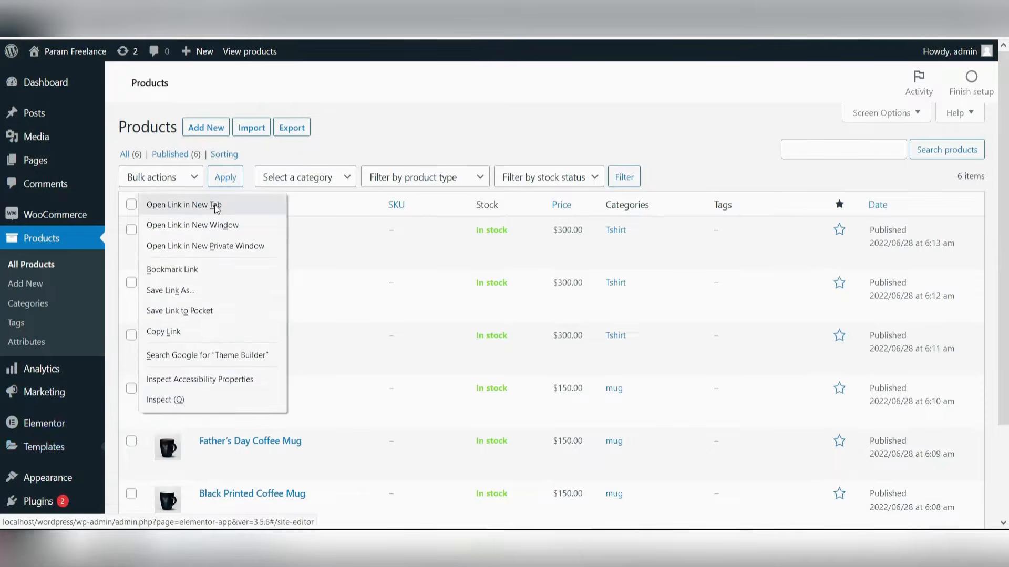
{"action": "left_click", "coordinate": [184, 205]}
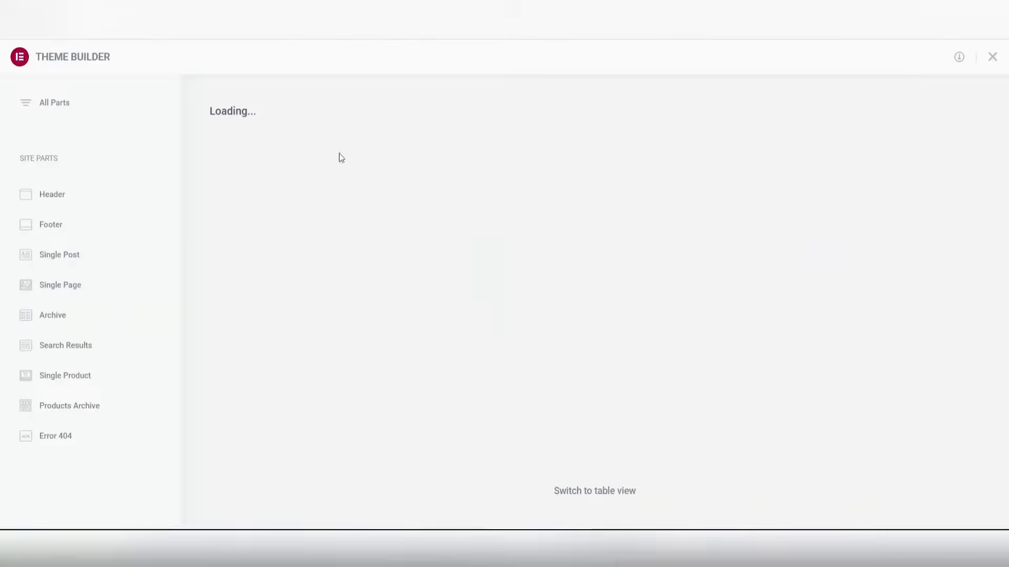
{"action": "left_click", "coordinate": [66, 376]}
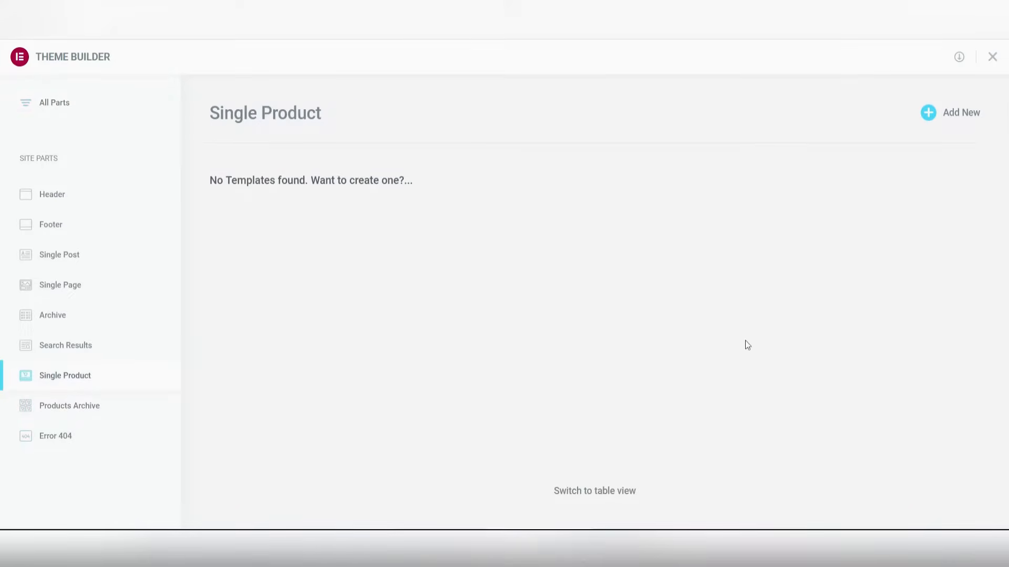
{"action": "left_click", "coordinate": [951, 118]}
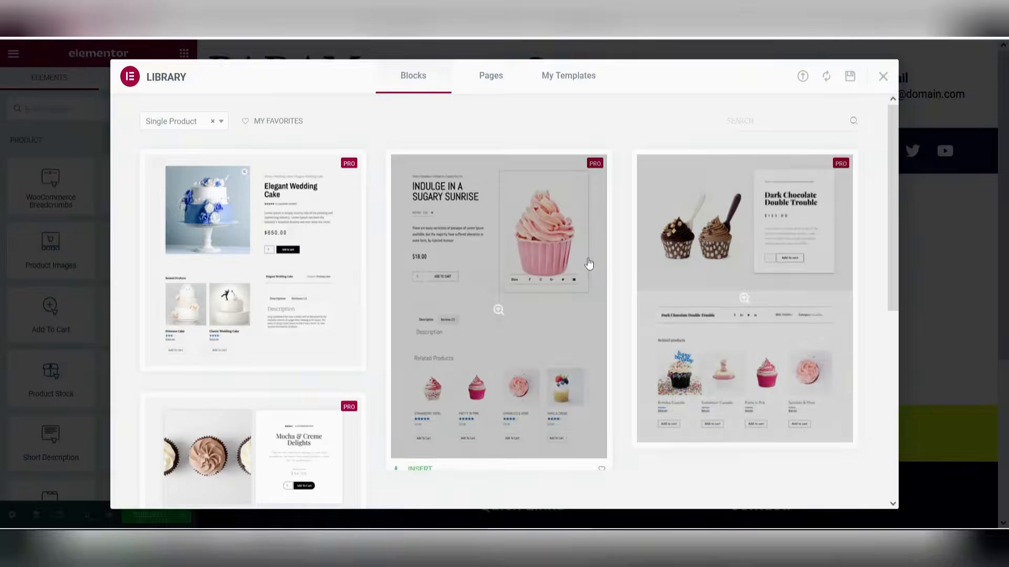
- Preview the Elegant Wedding Cake single product block through its related products and description, then close the library without inserting it
{"action": "left_click", "coordinate": [295, 279]}
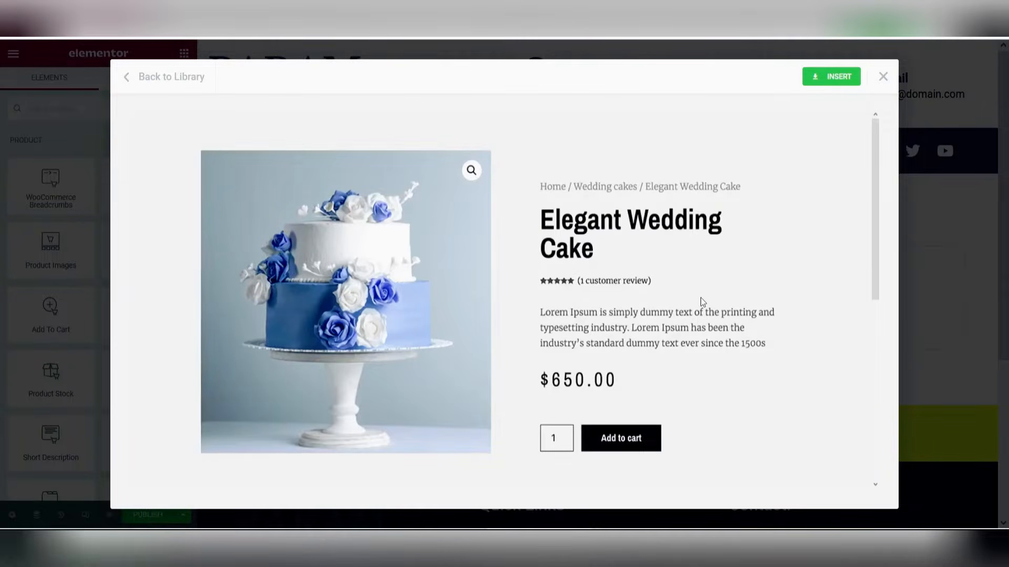
{"action": "scroll", "coordinate": [768, 273], "scroll_direction": "down", "scroll_amount": 3}
{"action": "scroll", "coordinate": [704, 292], "scroll_direction": "down", "scroll_amount": 3}
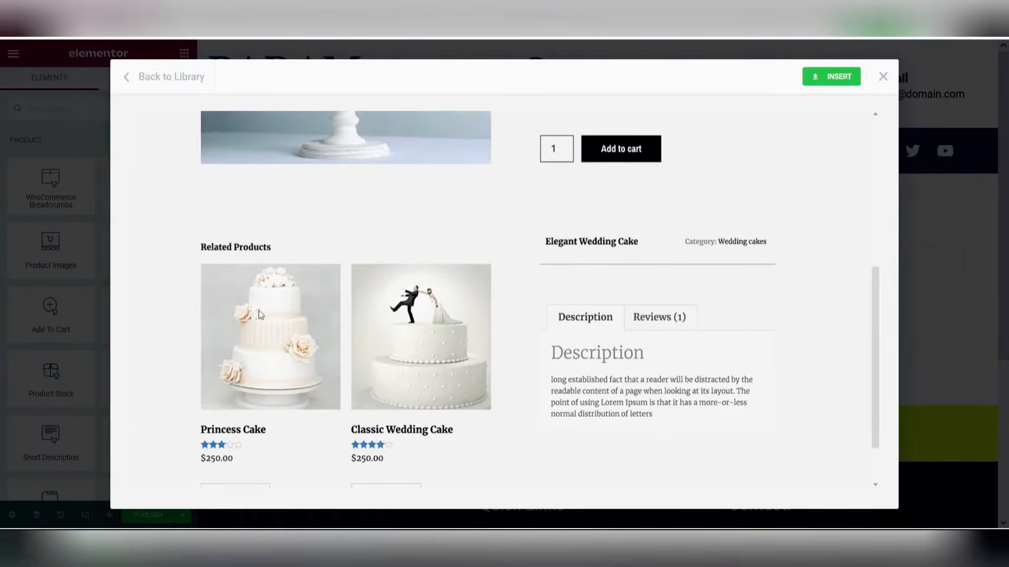
{"action": "scroll", "coordinate": [666, 337], "scroll_direction": "down", "scroll_amount": 1}
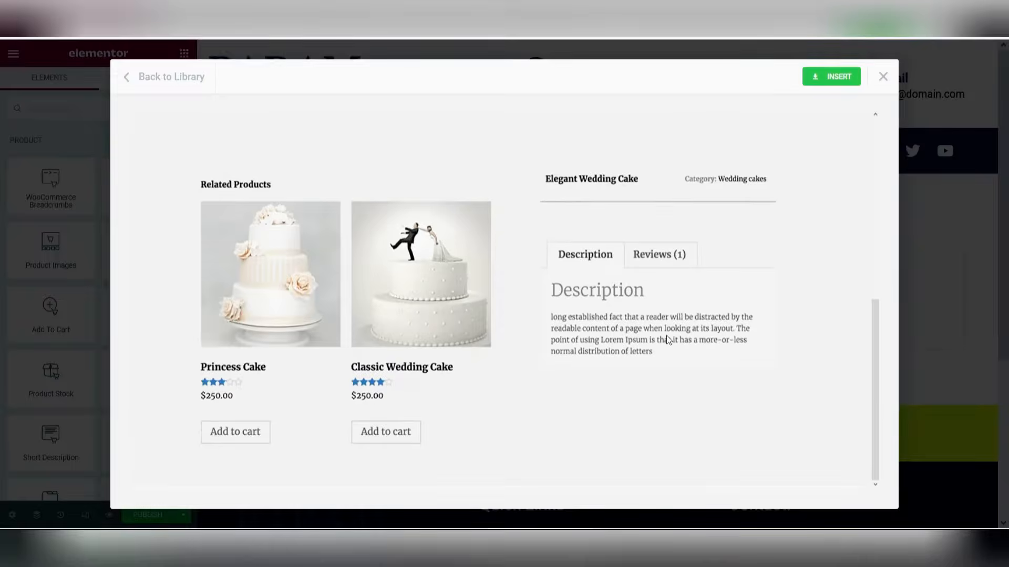
{"action": "scroll", "coordinate": [666, 335], "scroll_direction": "up", "scroll_amount": 7}
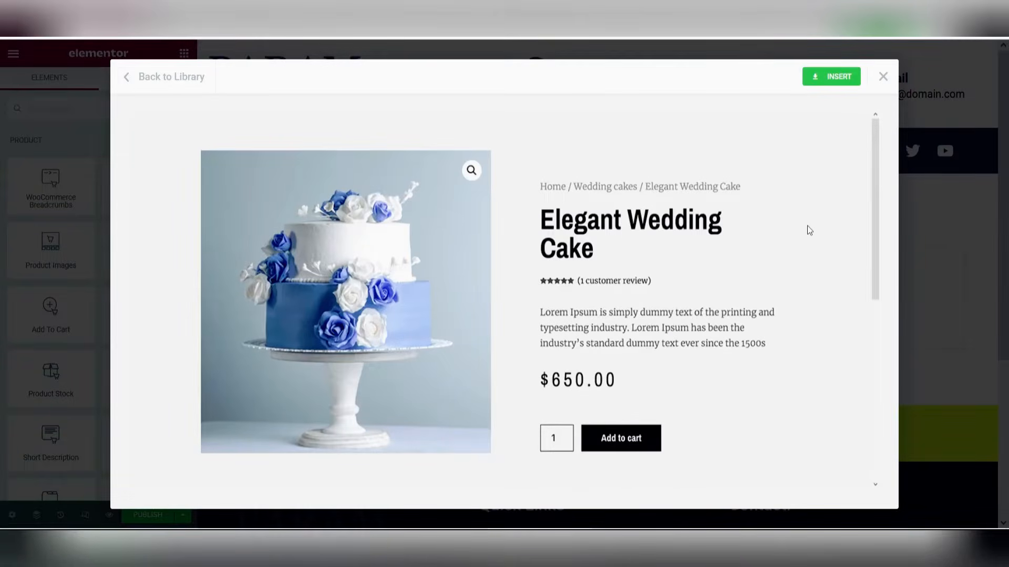
{"action": "left_click", "coordinate": [883, 77]}
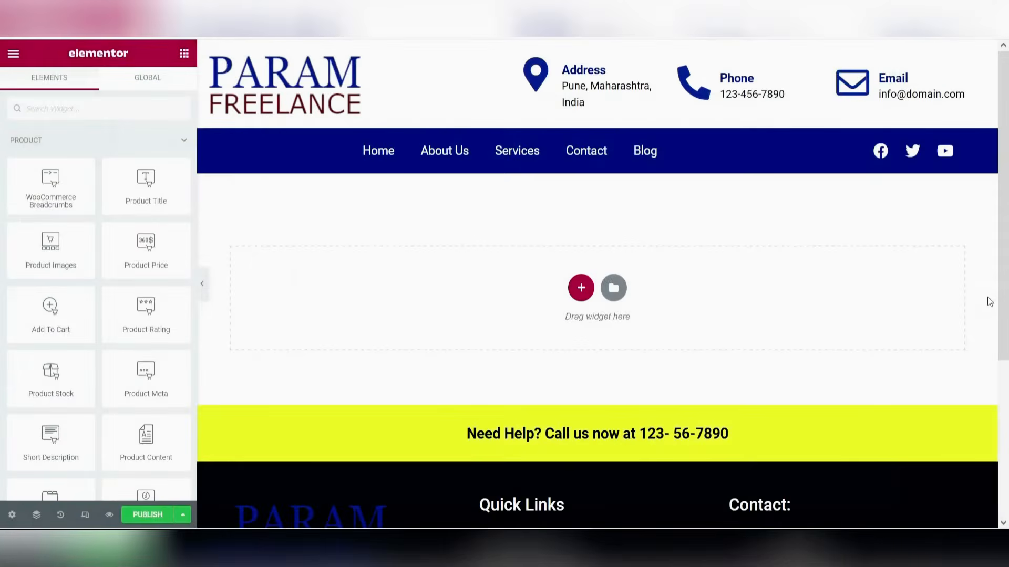
- Add a single-column section with 60 px top and bottom padding to the empty template
{"action": "left_click", "coordinate": [581, 288]}
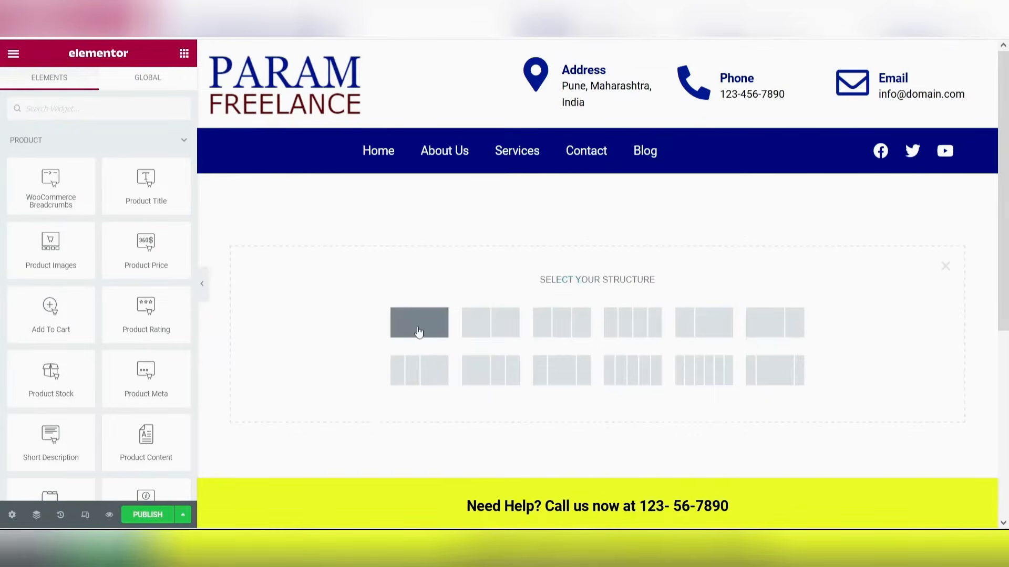
{"action": "left_click", "coordinate": [419, 331]}
{"action": "left_click", "coordinate": [164, 86]}
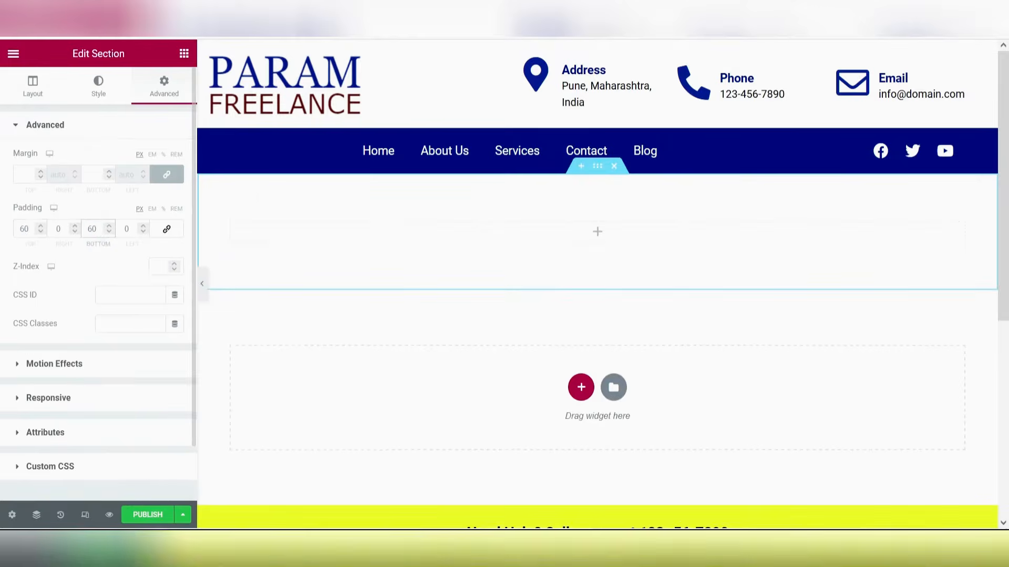
- Give the section a classic background using the media library image of the desk with laptops and keyboard
{"action": "left_click", "coordinate": [99, 84]}
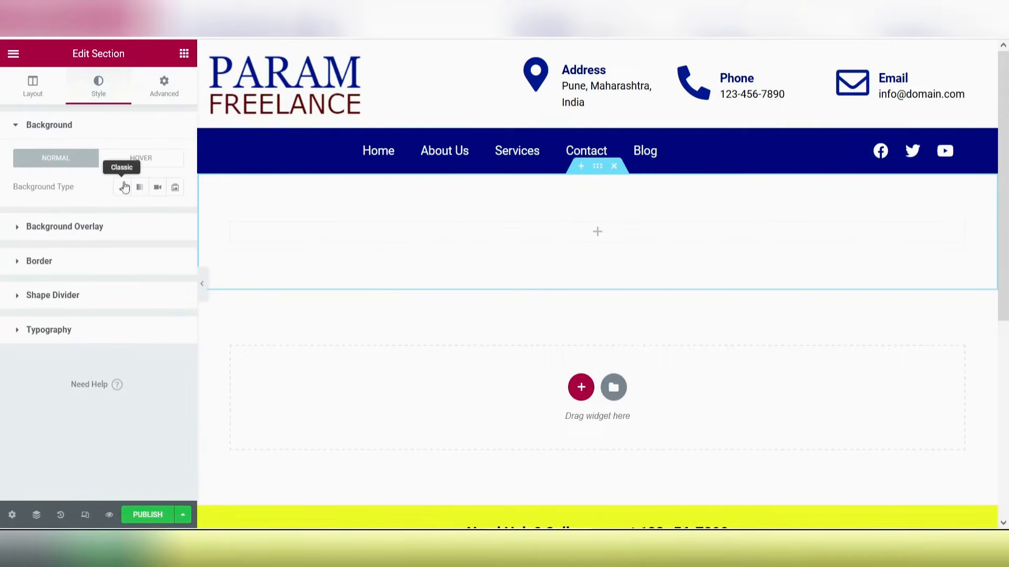
{"action": "left_click", "coordinate": [125, 190]}
{"action": "left_click", "coordinate": [98, 283]}
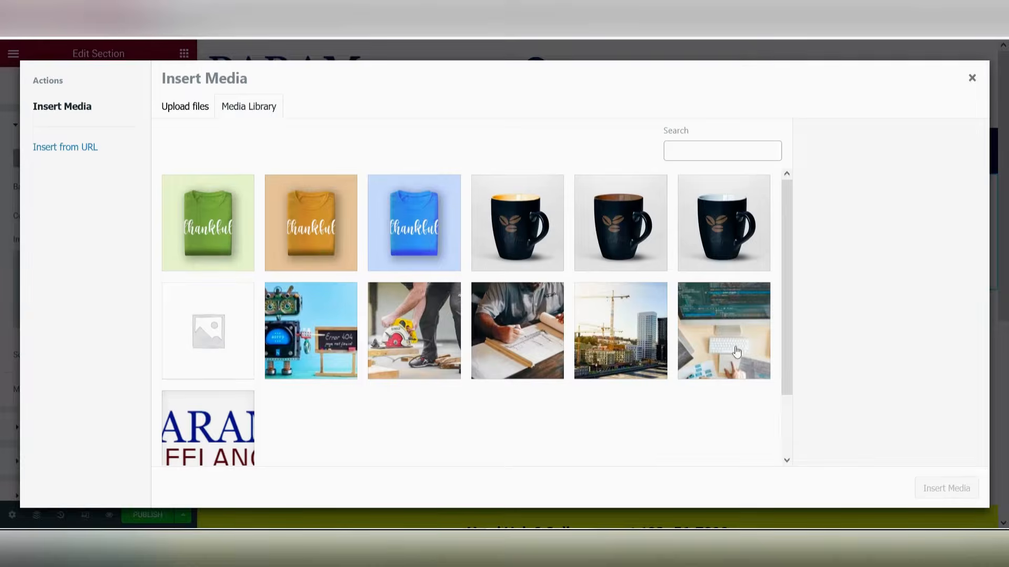
{"action": "left_click", "coordinate": [737, 352]}
{"action": "left_click", "coordinate": [946, 488]}
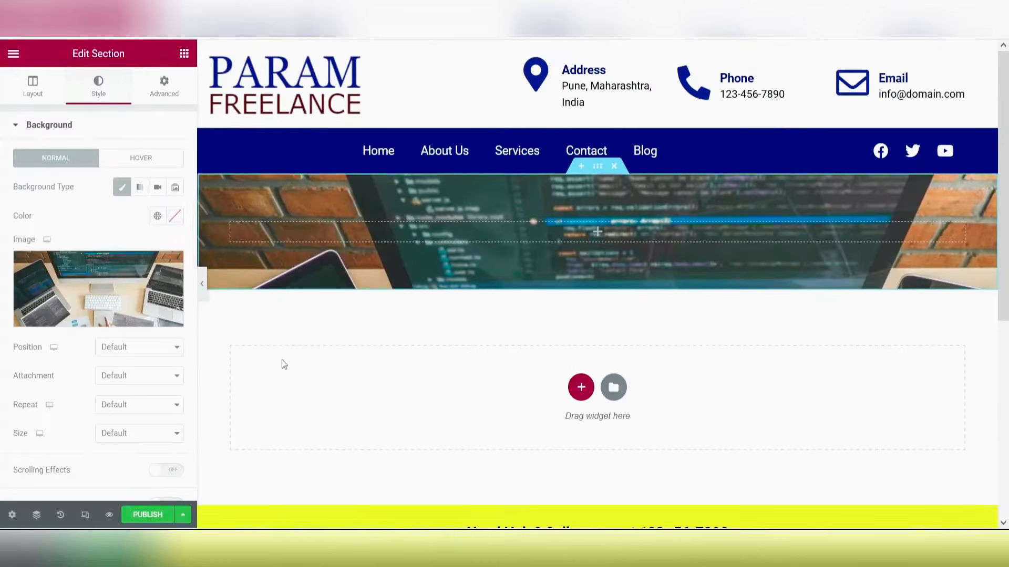
- Set the background image to Center Center position and Fixed attachment, and cover it with a black overlay at 0.64 opacity
{"action": "left_click", "coordinate": [122, 348]}
{"action": "left_click", "coordinate": [134, 379]}
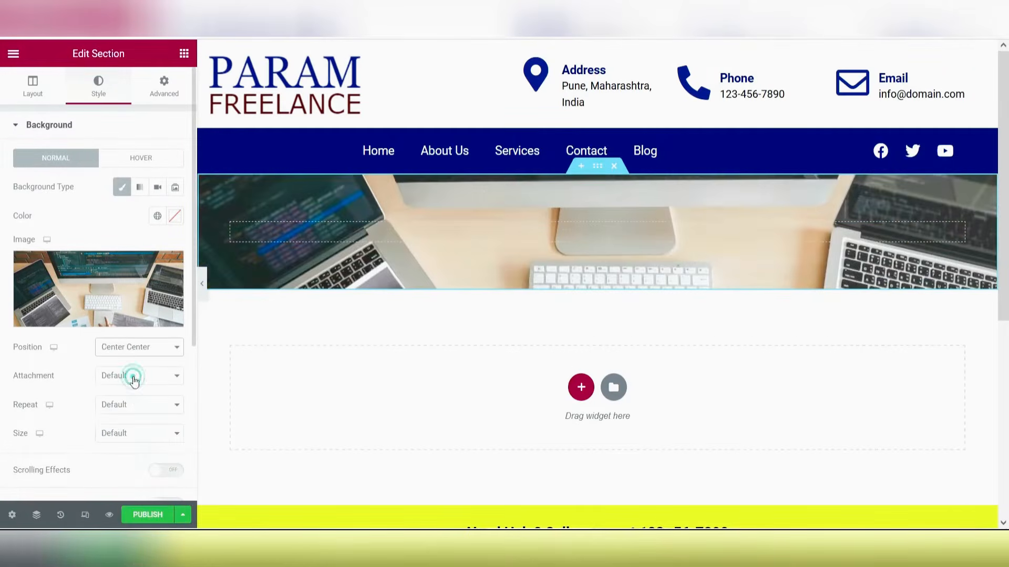
{"action": "left_click", "coordinate": [135, 421]}
{"action": "scroll", "coordinate": [140, 223], "scroll_direction": "down", "scroll_amount": 5}
{"action": "left_click", "coordinate": [65, 340]}
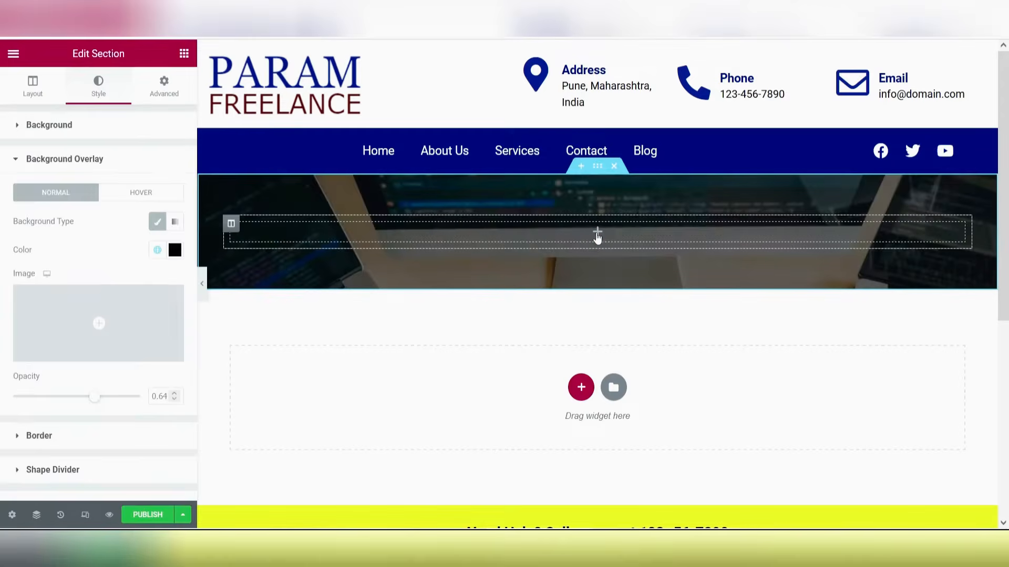
- Place a Product Title widget in the banner section
{"action": "left_click", "coordinate": [597, 233]}
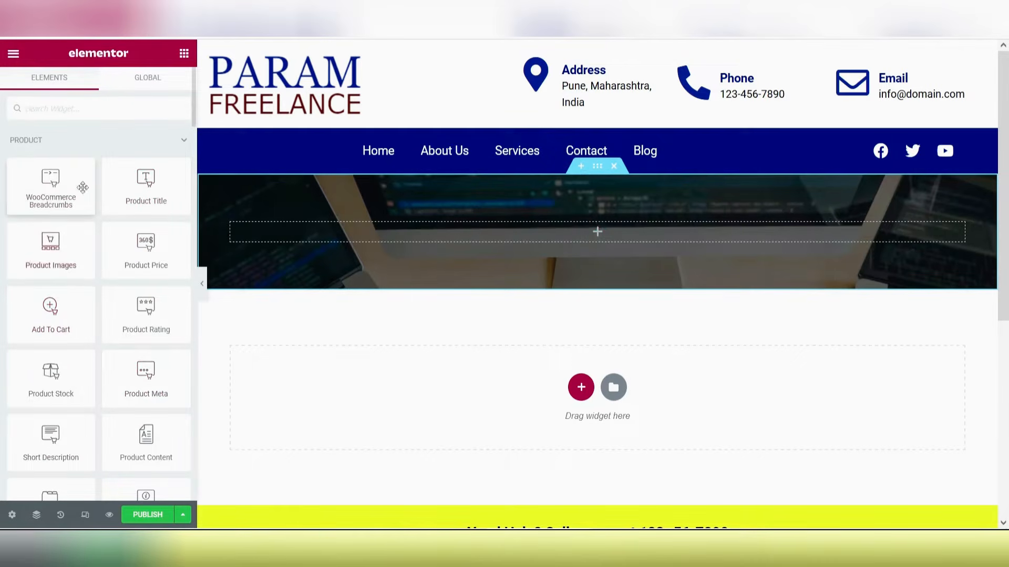
{"action": "scroll", "coordinate": [85, 198], "scroll_direction": "down", "scroll_amount": 2}
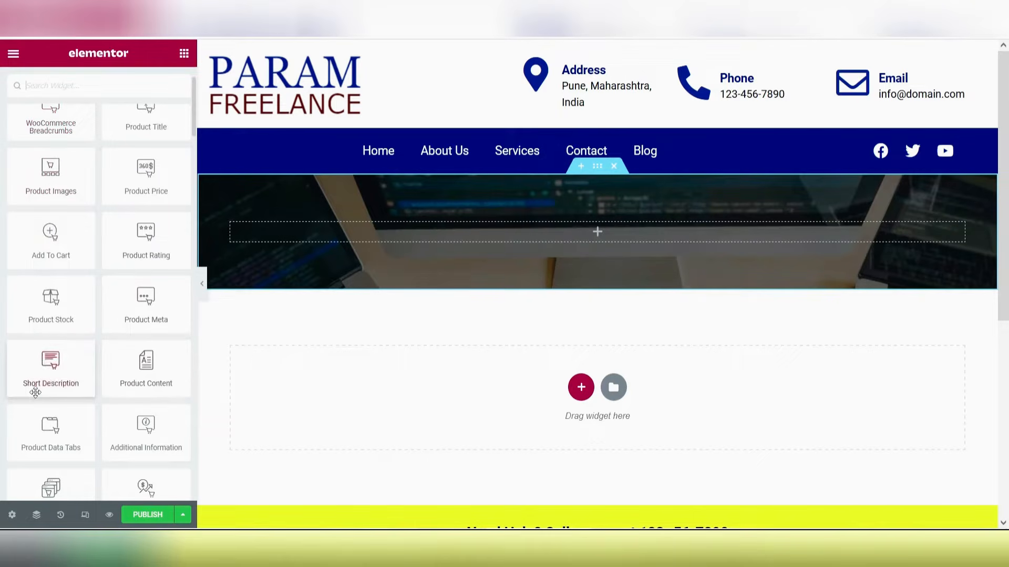
{"action": "scroll", "coordinate": [64, 318], "scroll_direction": "down", "scroll_amount": 4}
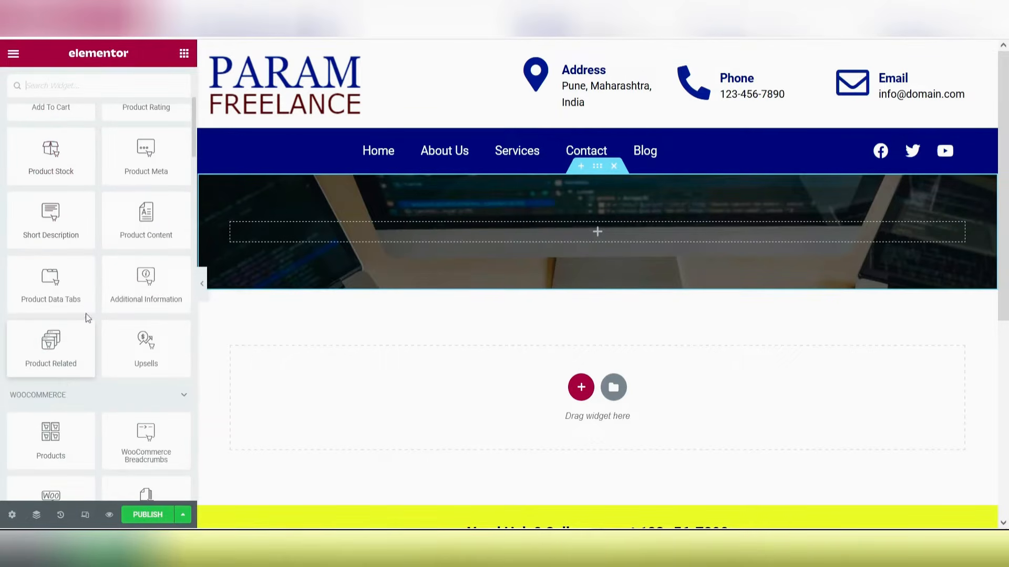
{"action": "scroll", "coordinate": [87, 313], "scroll_direction": "up", "scroll_amount": 6}
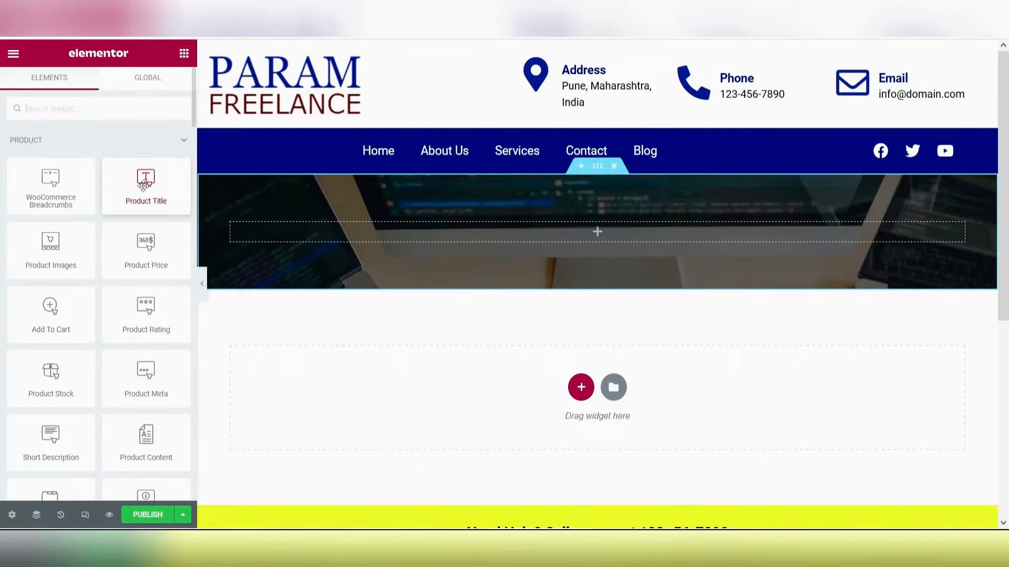
{"action": "left_click_drag", "start_coordinate": [143, 185], "coordinate": [423, 230]}
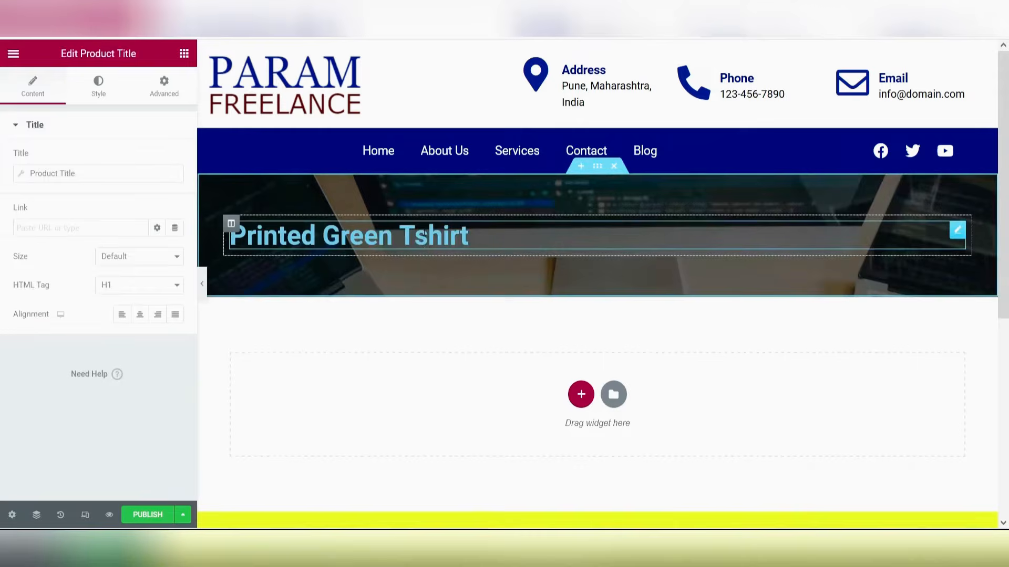
- Style the product title with the global white color, 25 px size, weight 400 and center alignment
{"action": "left_click", "coordinate": [98, 85]}
{"action": "left_click", "coordinate": [157, 159]}
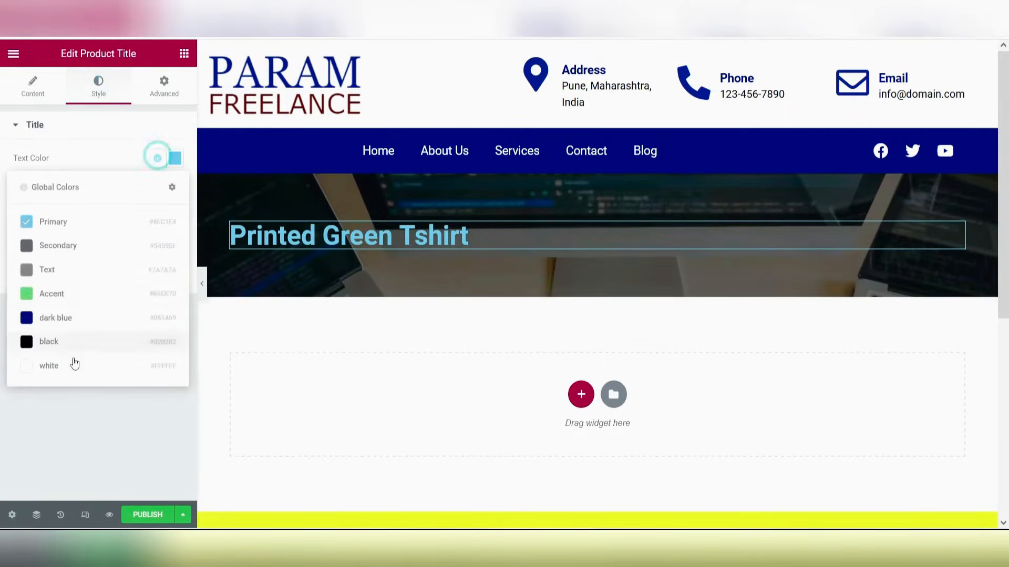
{"action": "left_click", "coordinate": [74, 362]}
{"action": "left_click", "coordinate": [175, 189]}
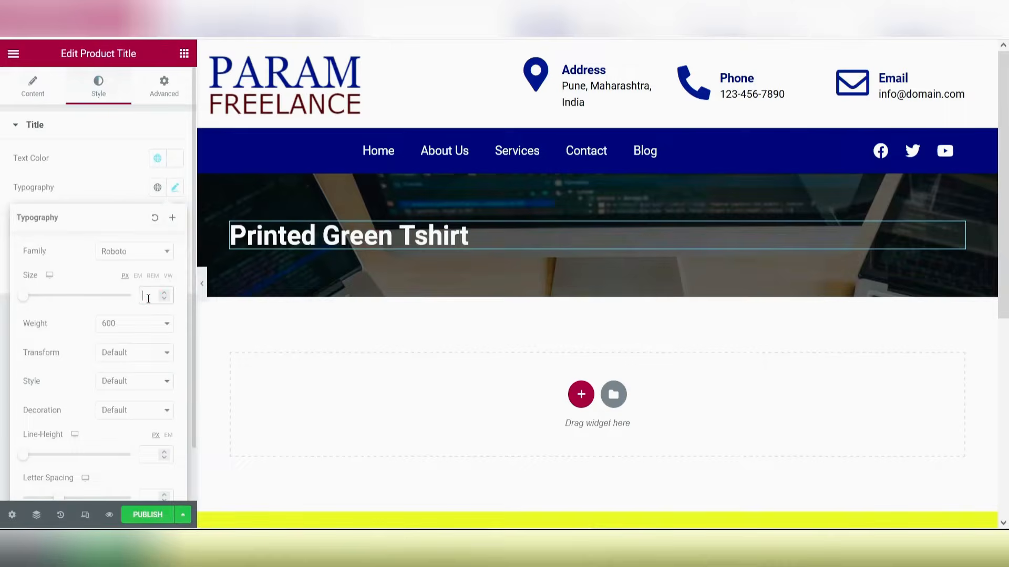
{"action": "type", "text": "25"}
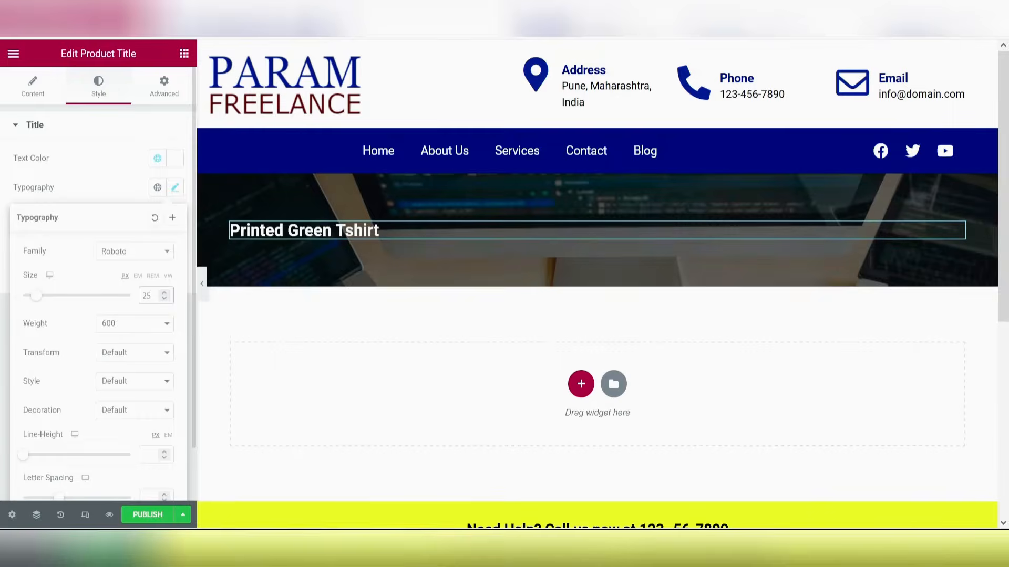
{"action": "left_click", "coordinate": [135, 331]}
{"action": "left_click", "coordinate": [134, 391]}
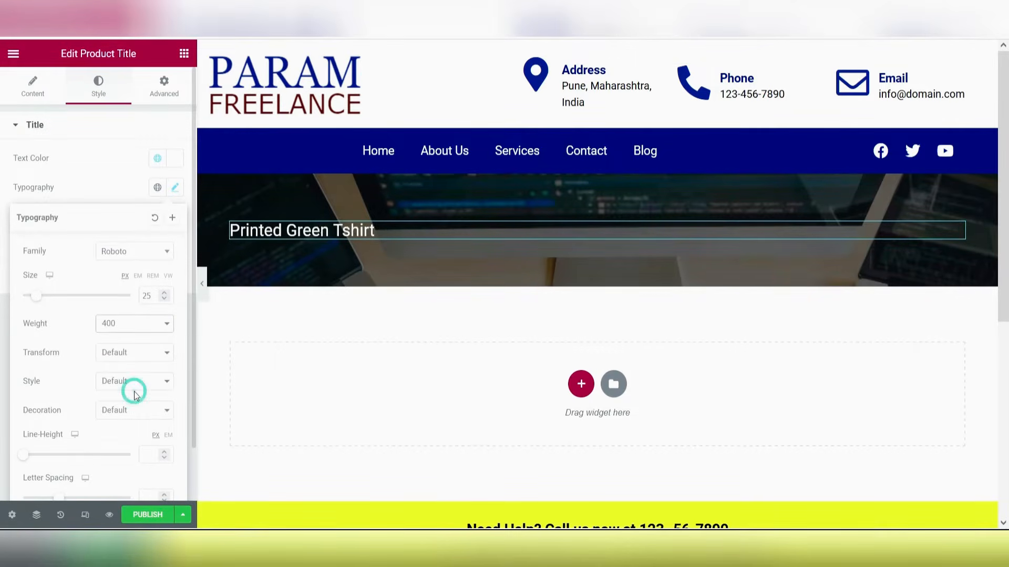
{"action": "left_click", "coordinate": [91, 195]}
{"action": "left_click", "coordinate": [32, 87]}
{"action": "left_click", "coordinate": [139, 315]}
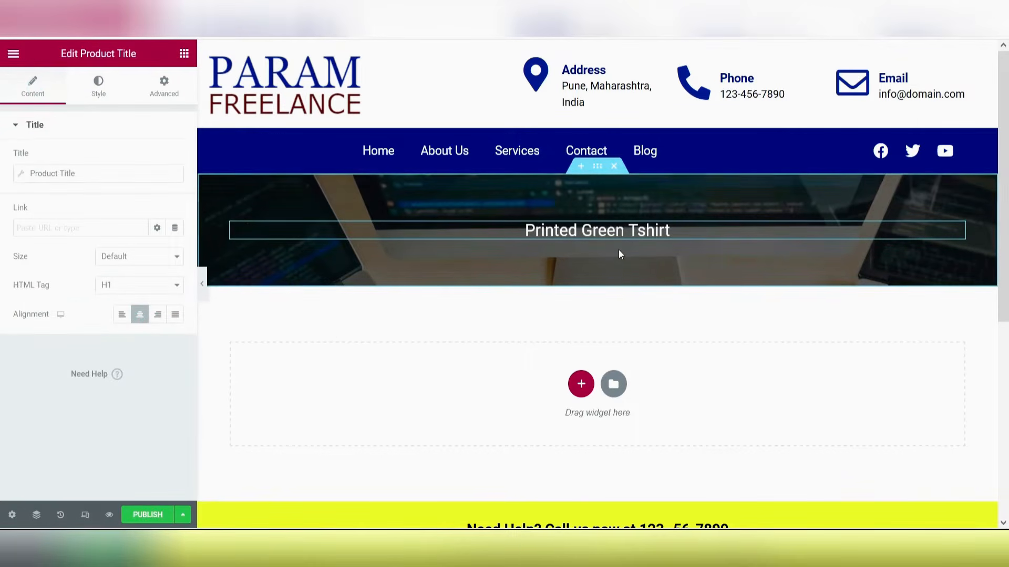
- Add a two-column section below the banner with 40 px top and bottom padding
{"action": "left_click", "coordinate": [581, 384]}
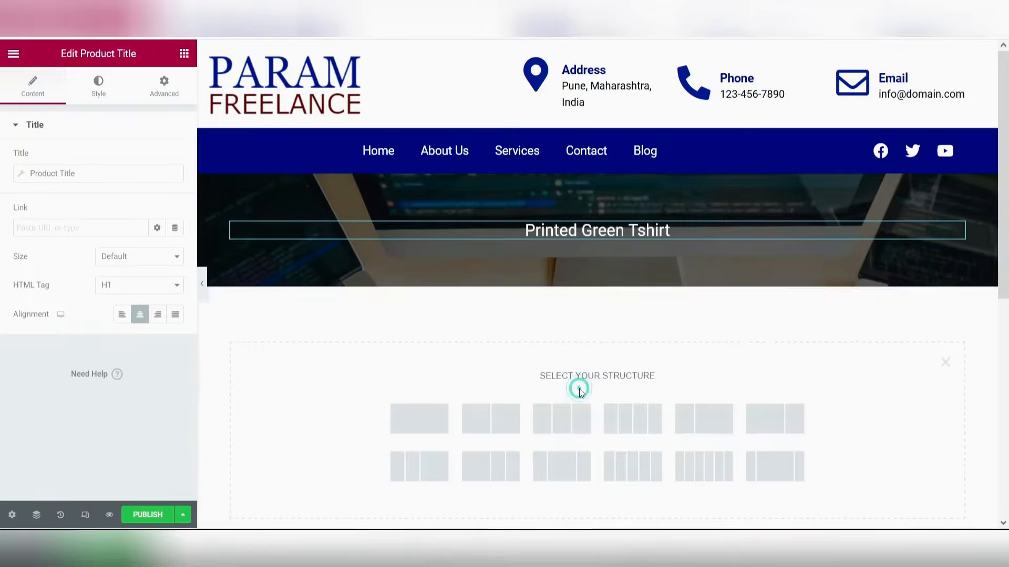
{"action": "left_click", "coordinate": [507, 424]}
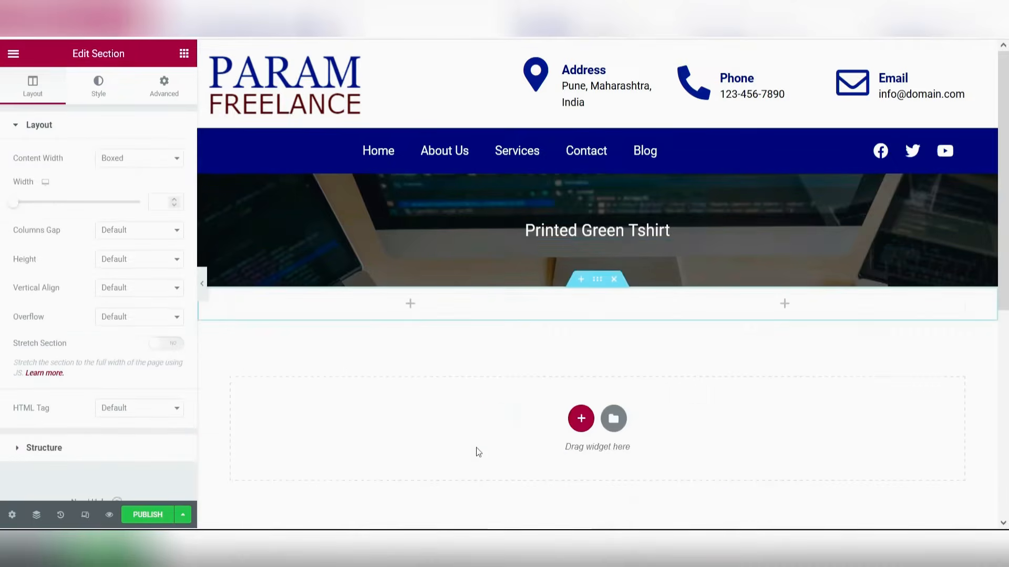
{"action": "left_click", "coordinate": [167, 95]}
{"action": "left_click", "coordinate": [167, 229]}
{"action": "left_click_drag", "start_coordinate": [33, 230], "coordinate": [1, 234]}
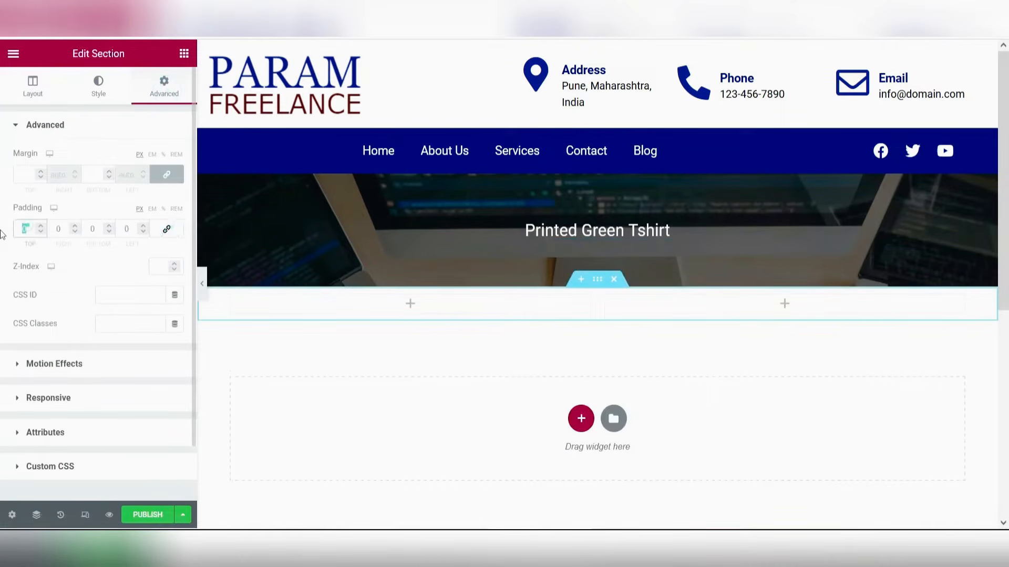
{"action": "type", "text": "50"}
{"action": "double_click", "coordinate": [92, 229]}
{"action": "type", "text": "50"}
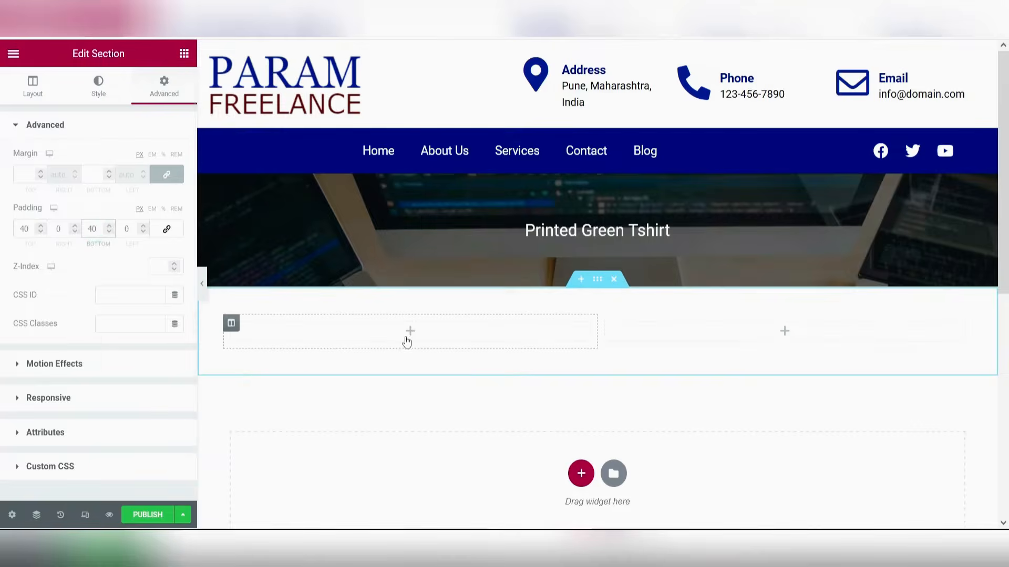
- Place a Product Images widget in the left column of the two-column section
{"action": "left_click", "coordinate": [408, 339]}
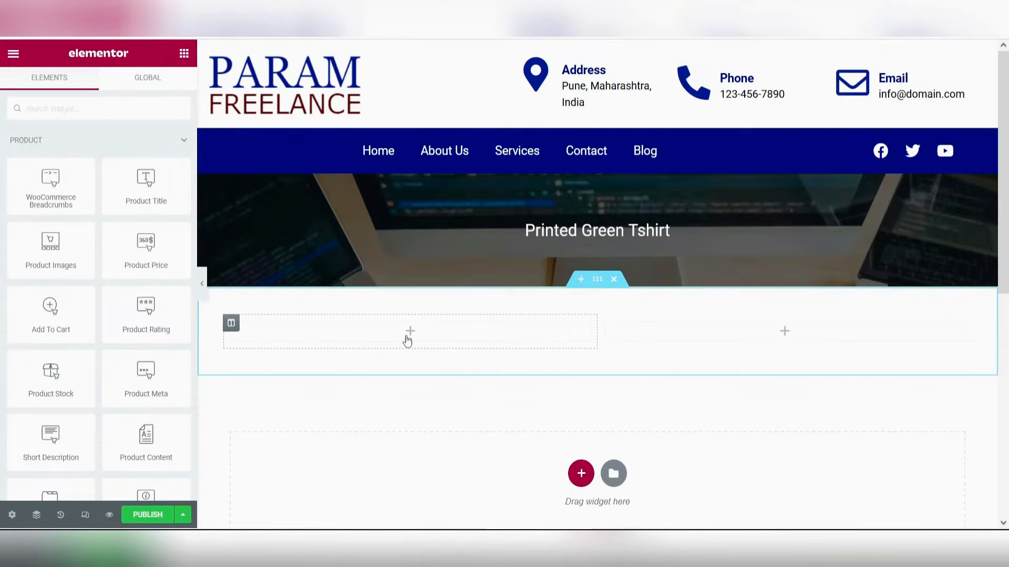
{"action": "left_click_drag", "start_coordinate": [43, 241], "coordinate": [368, 336]}
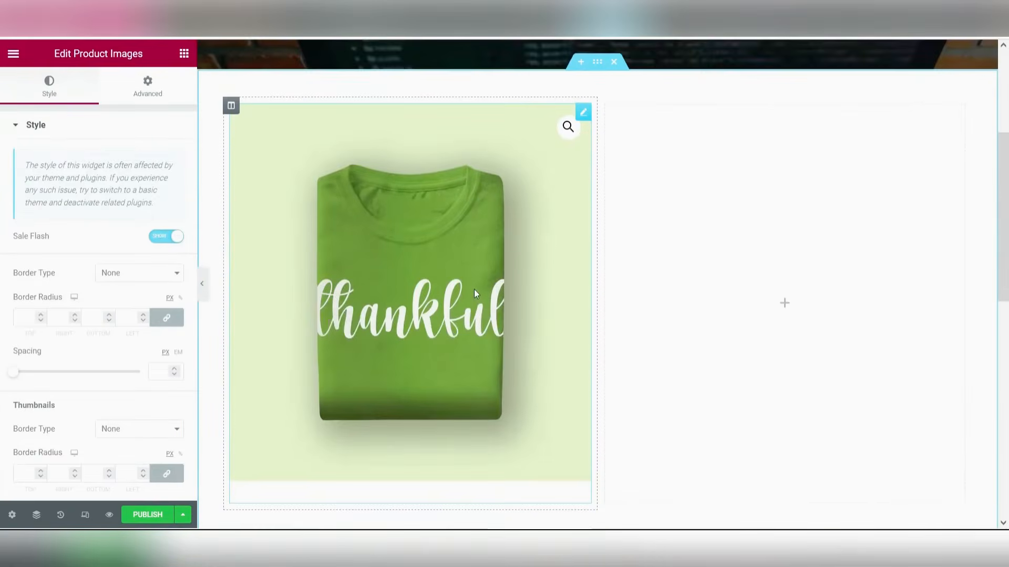
{"action": "scroll", "coordinate": [475, 295], "scroll_direction": "up", "scroll_amount": 2}
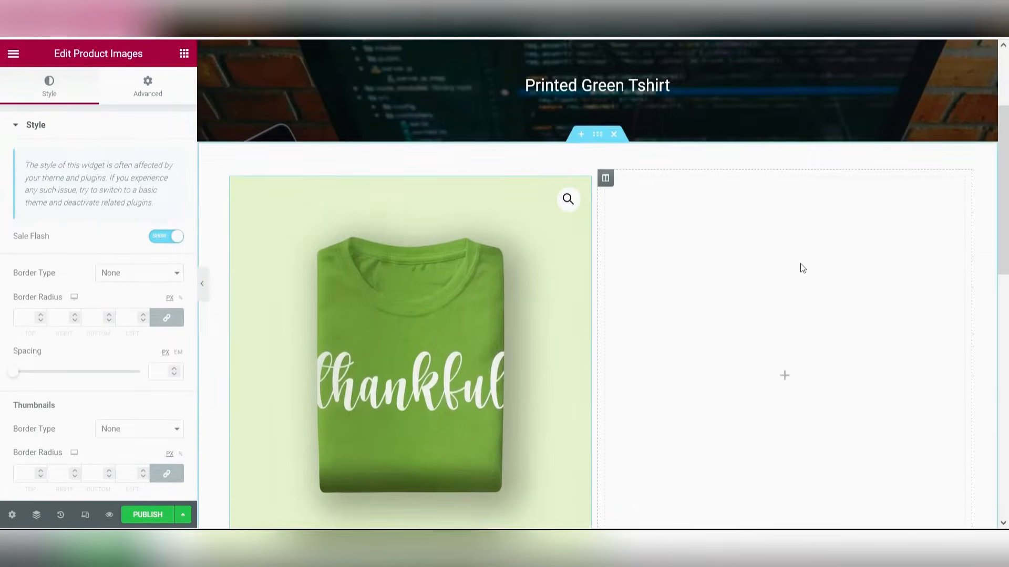
- Round the main product image with a linked 20 px border radius on all four corners
{"action": "scroll", "coordinate": [2, 215], "scroll_direction": "down", "scroll_amount": 2}
{"action": "left_click", "coordinate": [124, 205]}
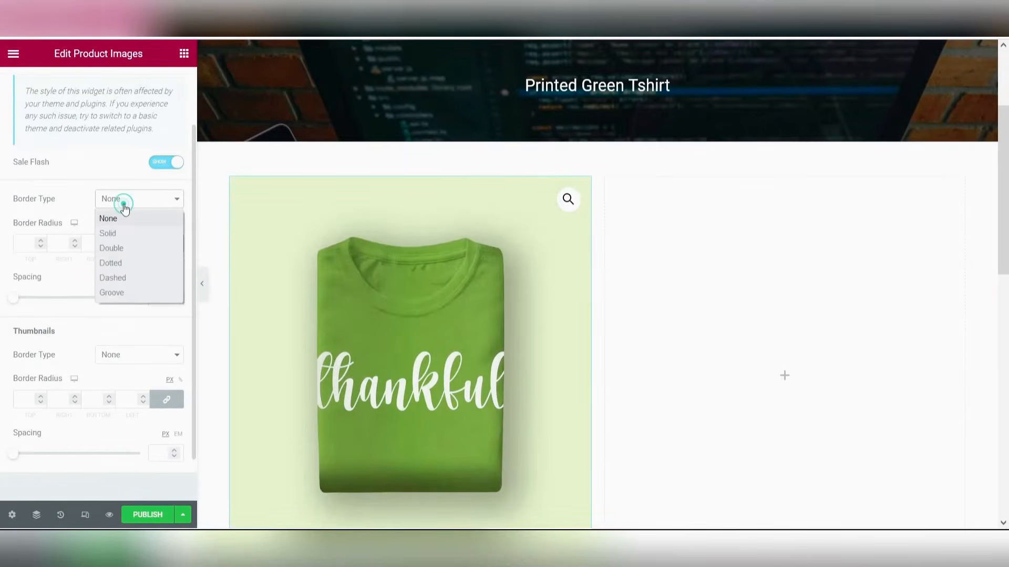
{"action": "left_click", "coordinate": [23, 201]}
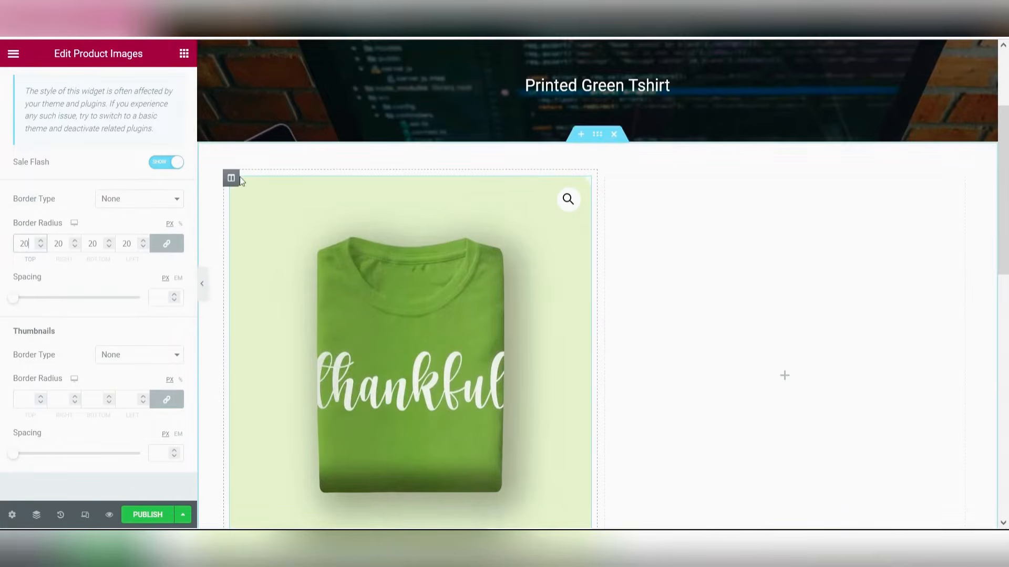
{"action": "scroll", "coordinate": [21, 318], "scroll_direction": "down", "scroll_amount": 1}
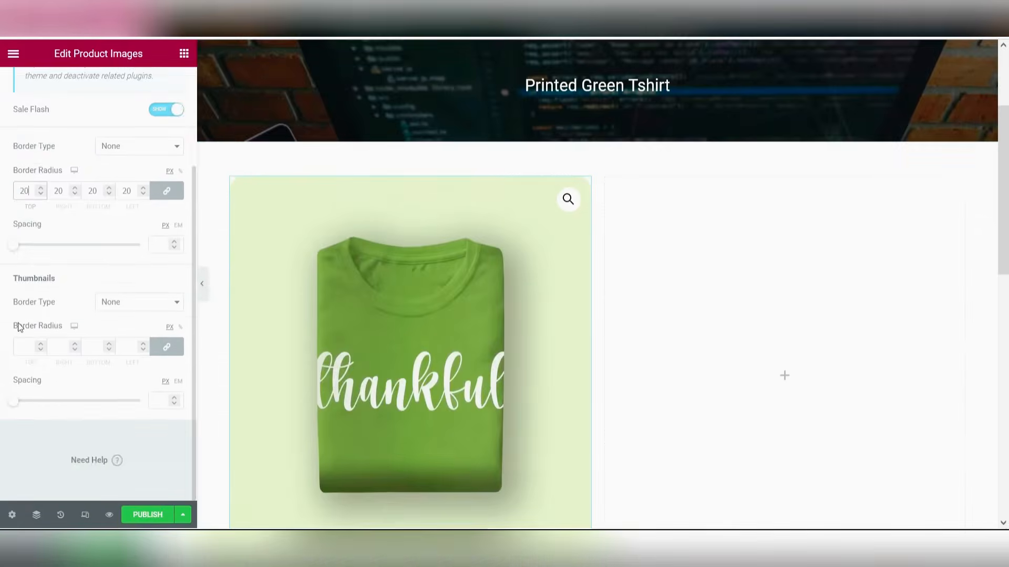
- Place a Product Title widget in the empty right column and color its text with the global dark blue
{"action": "left_click", "coordinate": [784, 376]}
{"action": "left_click_drag", "start_coordinate": [146, 186], "coordinate": [841, 381]}
{"action": "left_click", "coordinate": [98, 86]}
{"action": "left_click", "coordinate": [175, 158]}
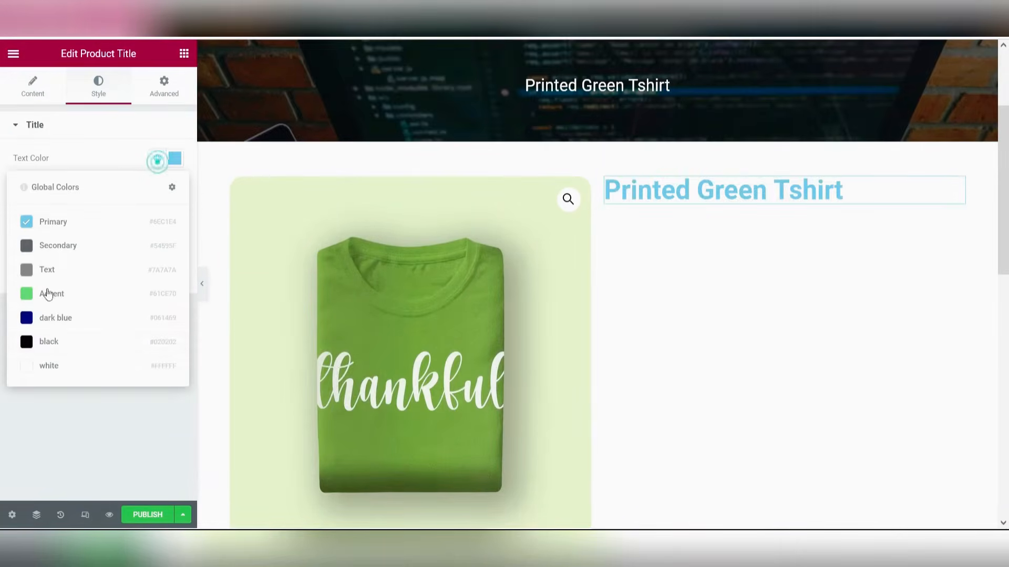
{"action": "left_click", "coordinate": [56, 319]}
- Set the right column's product title typography to 25 px size and weight 500
{"action": "left_click", "coordinate": [175, 188]}
{"action": "left_click", "coordinate": [150, 295]}
{"action": "type", "text": "25"}
{"action": "left_click", "coordinate": [146, 326]}
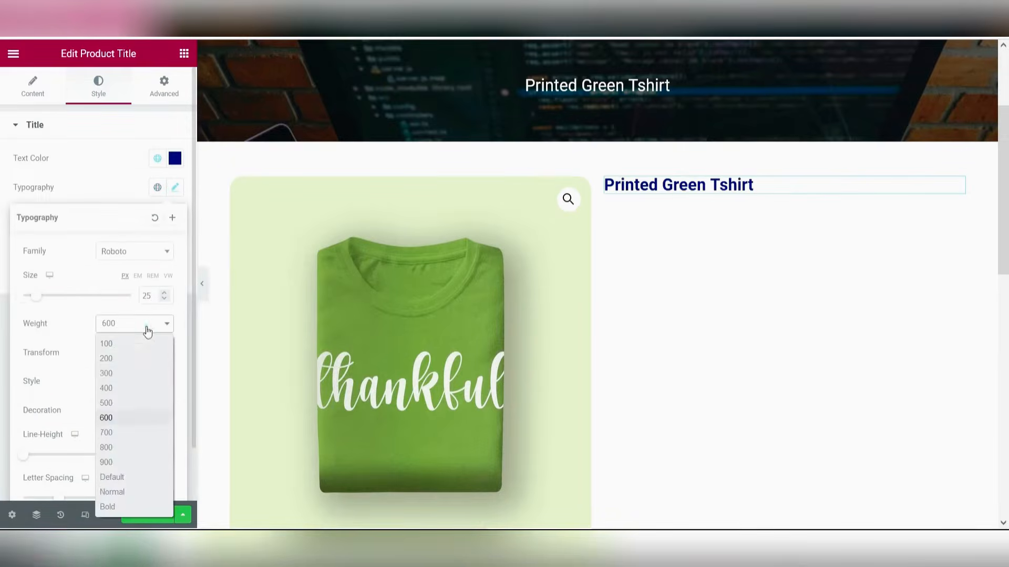
{"action": "left_click", "coordinate": [126, 405]}
{"action": "left_click", "coordinate": [87, 175]}
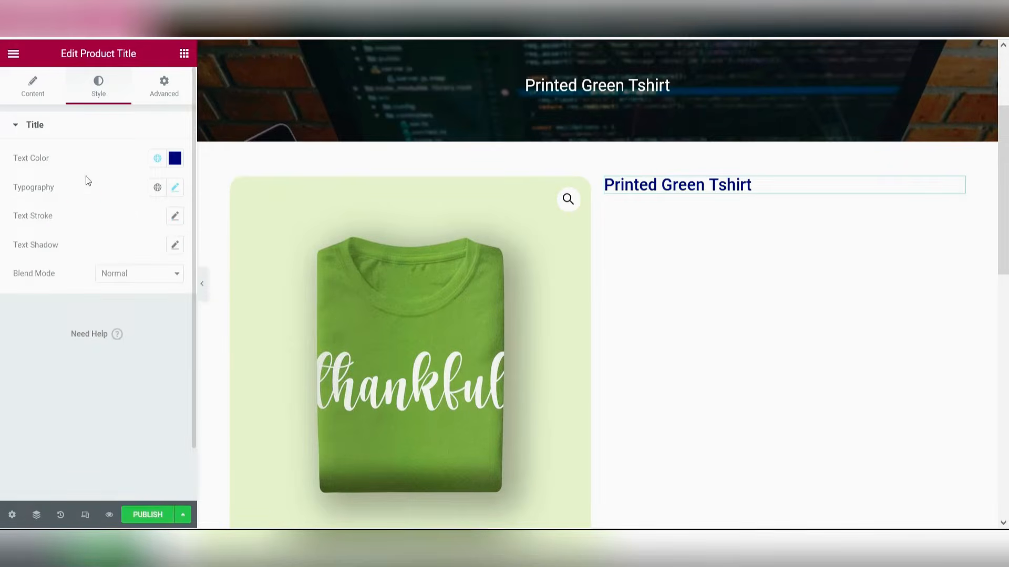
- Place a Short Description widget below the right column's product title and a Product Meta widget between the two
{"action": "left_click", "coordinate": [184, 53]}
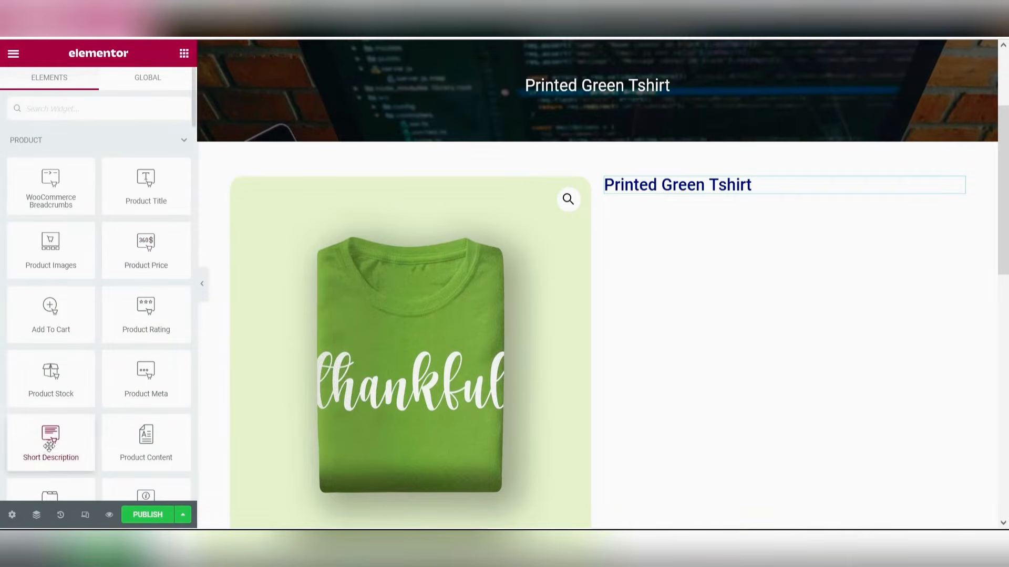
{"action": "left_click_drag", "start_coordinate": [50, 439], "coordinate": [686, 198]}
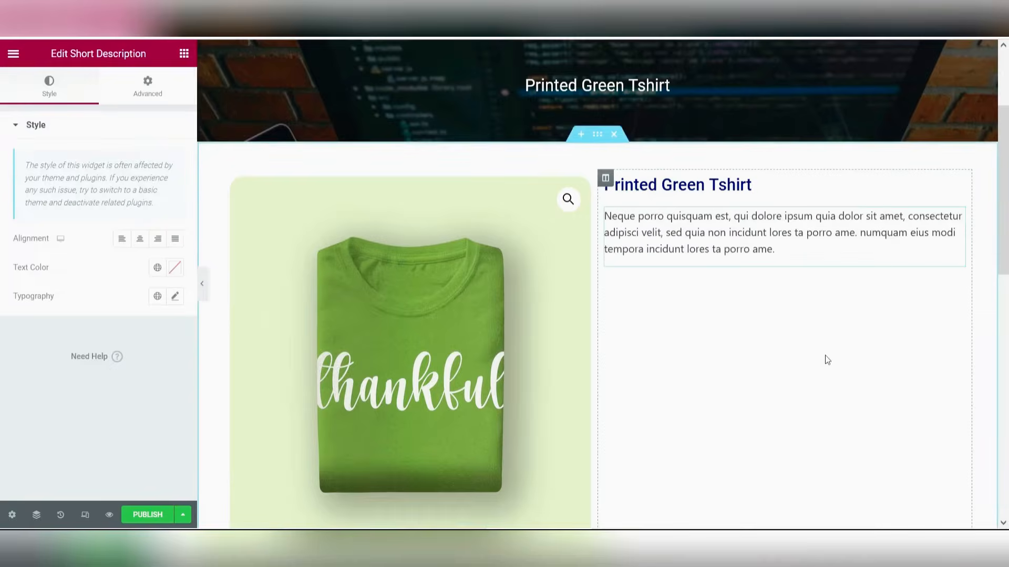
{"action": "left_click", "coordinate": [184, 54]}
{"action": "left_click_drag", "start_coordinate": [195, 383], "coordinate": [715, 206]}
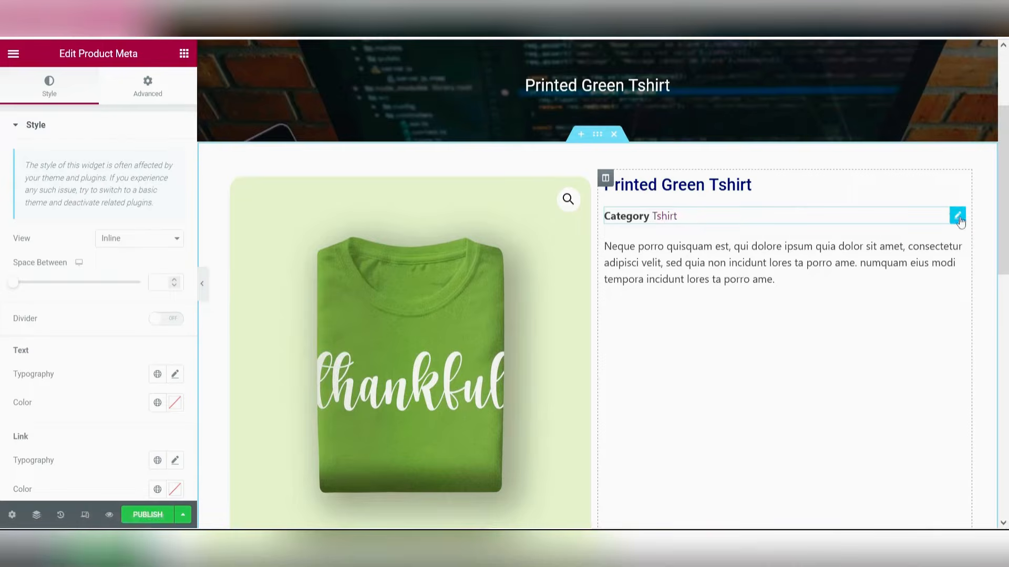
- Move the Product Meta widget above the product title at the head of the right column
{"action": "left_click_drag", "start_coordinate": [957, 217], "coordinate": [784, 179]}
{"action": "scroll", "coordinate": [56, 337], "scroll_direction": "down", "scroll_amount": 3}
{"action": "scroll", "coordinate": [56, 337], "scroll_direction": "up", "scroll_amount": 3}
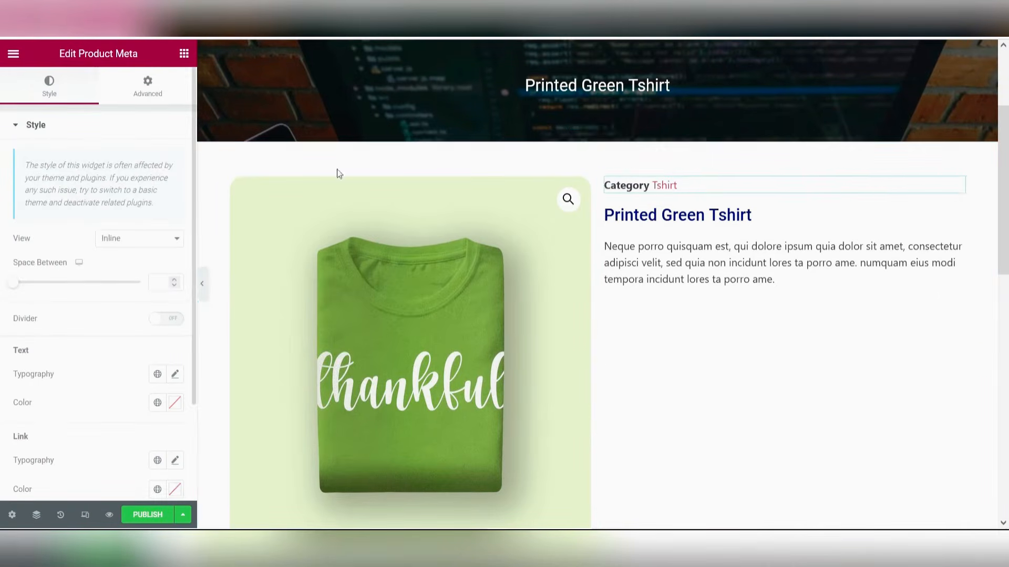
{"action": "scroll", "coordinate": [61, 296], "scroll_direction": "down", "scroll_amount": 3}
{"action": "scroll", "coordinate": [61, 297], "scroll_direction": "up", "scroll_amount": 3}
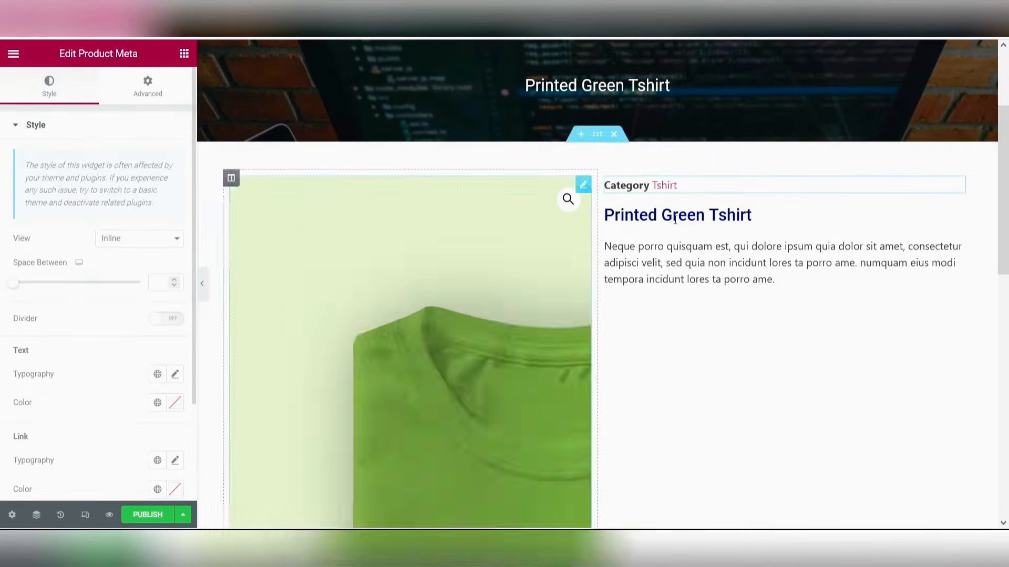
- Place a Product Price widget below the short description and color it with the global dark blue
{"action": "left_click", "coordinate": [183, 53]}
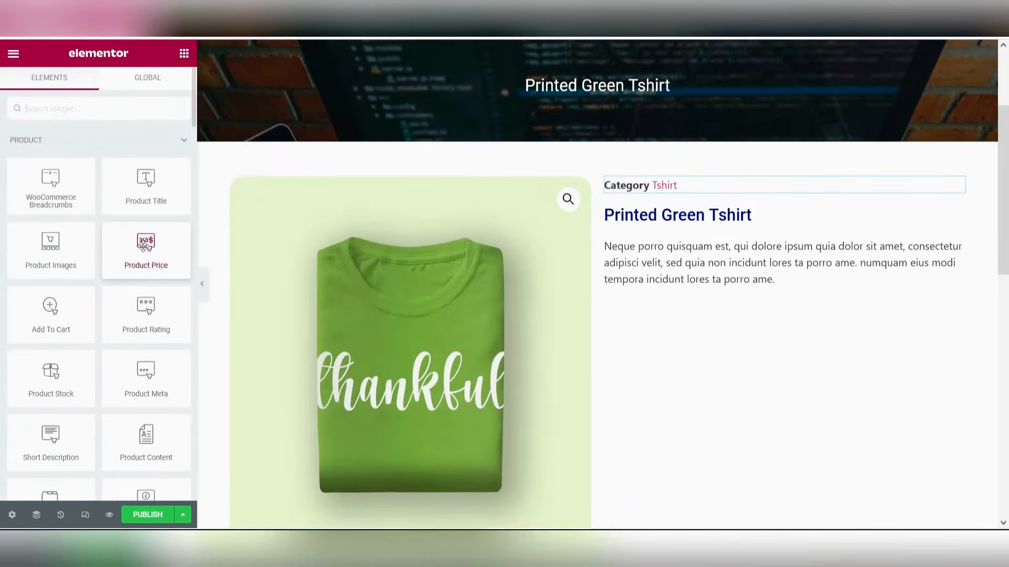
{"action": "left_click_drag", "start_coordinate": [144, 246], "coordinate": [660, 288]}
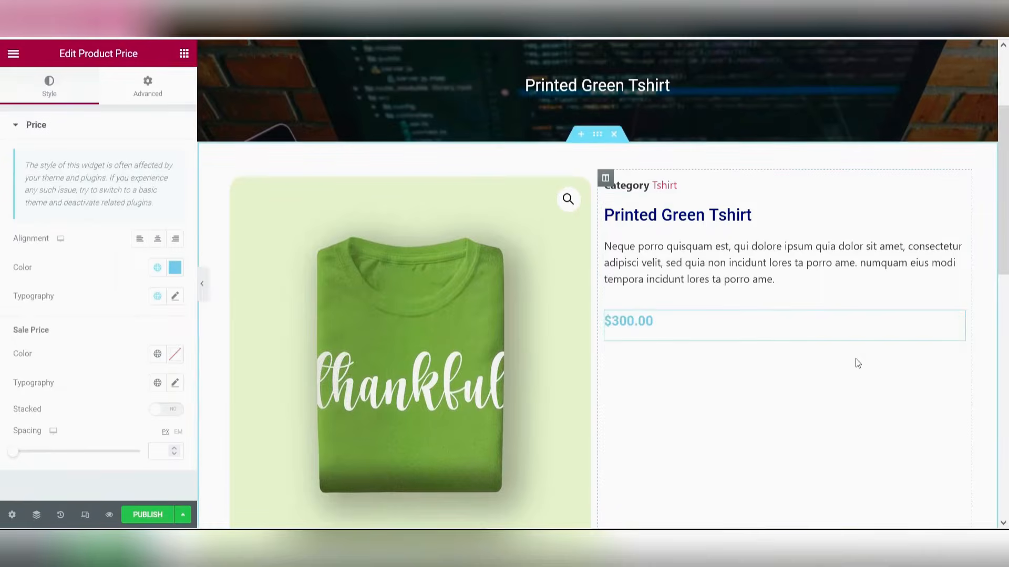
{"action": "left_click", "coordinate": [157, 268]}
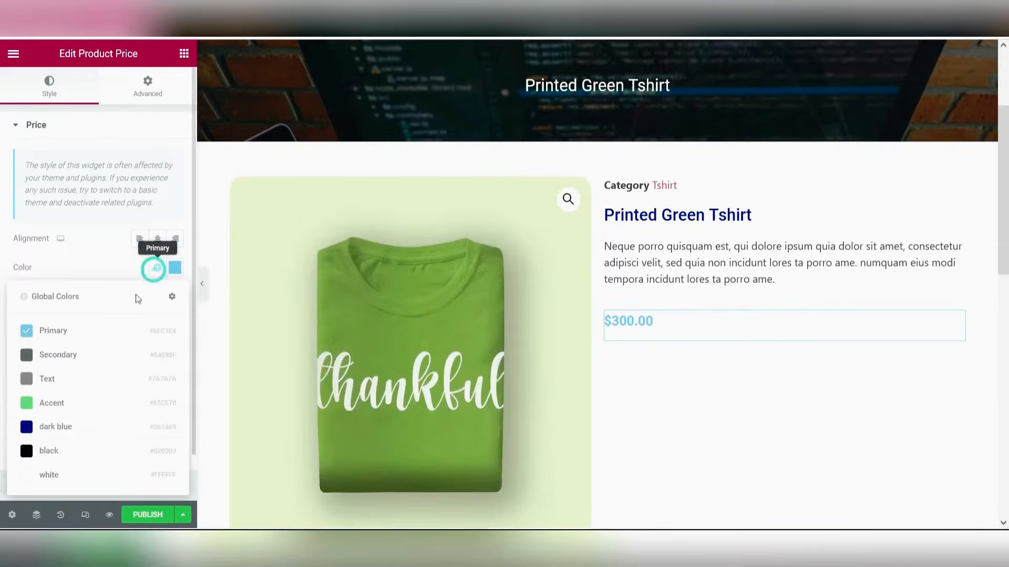
{"action": "left_click", "coordinate": [39, 433]}
{"action": "scroll", "coordinate": [58, 389], "scroll_direction": "down", "scroll_amount": 1}
- Insert an Inner Section above the product price and move the price widget into its right column
{"action": "left_click", "coordinate": [183, 53]}
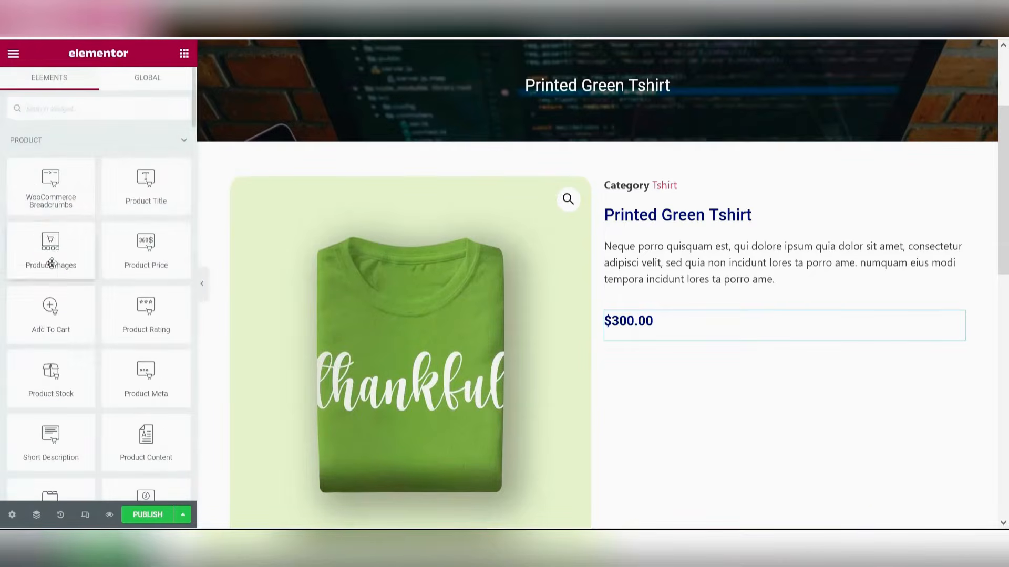
{"action": "scroll", "coordinate": [51, 263], "scroll_direction": "down", "scroll_amount": 6}
{"action": "scroll", "coordinate": [65, 345], "scroll_direction": "down", "scroll_amount": 5}
{"action": "left_click_drag", "start_coordinate": [51, 436], "coordinate": [655, 314]}
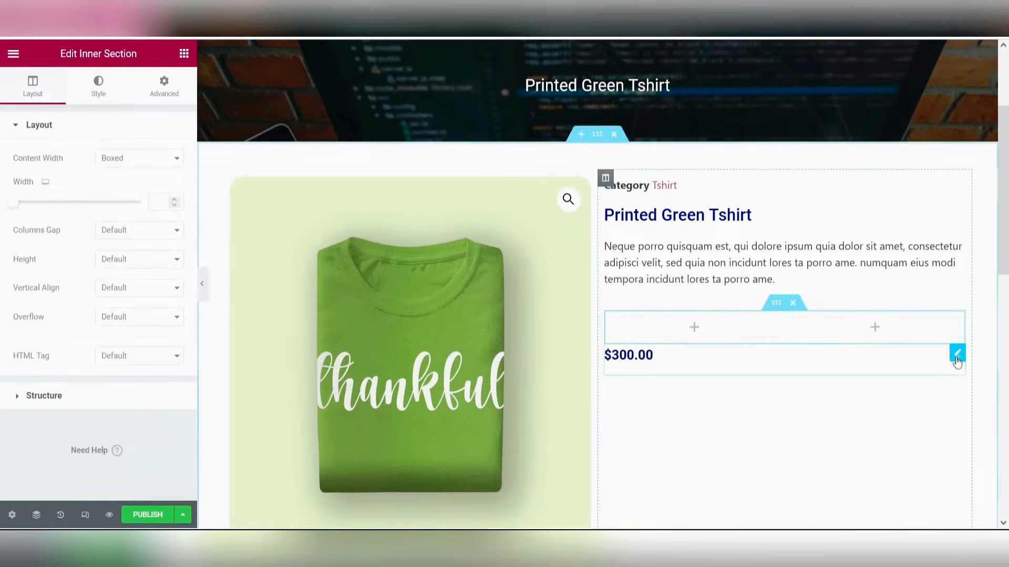
{"action": "left_click_drag", "start_coordinate": [957, 353], "coordinate": [903, 341]}
- Place a Heading reading "Price:" in the inner section's left column and narrow that column to about 23 %
{"action": "left_click_drag", "start_coordinate": [683, 347], "coordinate": [693, 333]}
{"action": "left_click", "coordinate": [693, 331]}
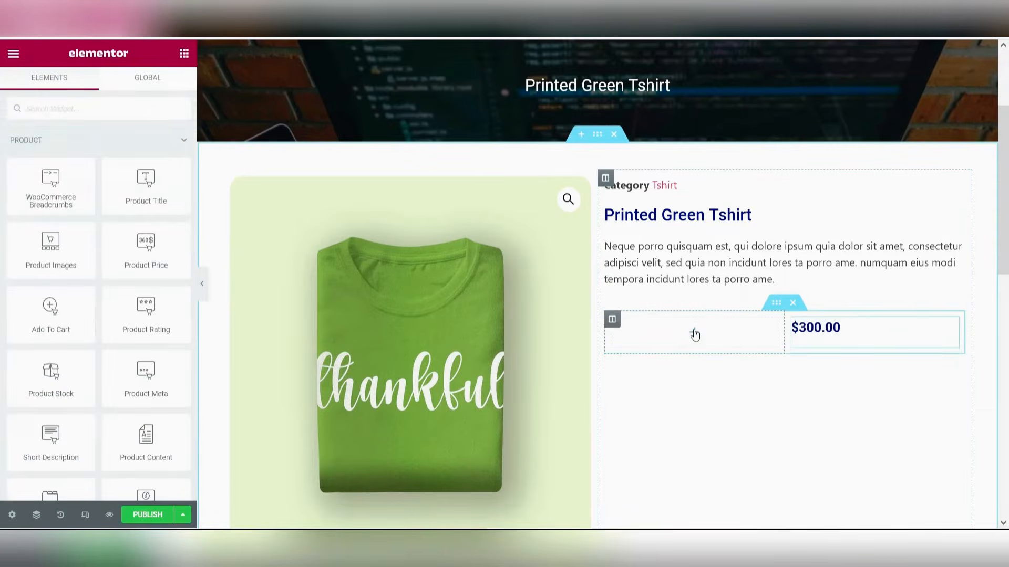
{"action": "scroll", "coordinate": [91, 321], "scroll_direction": "down", "scroll_amount": 5}
{"action": "scroll", "coordinate": [91, 321], "scroll_direction": "up", "scroll_amount": 5}
{"action": "left_click_drag", "start_coordinate": [144, 297], "coordinate": [671, 329]}
{"action": "left_click", "coordinate": [110, 191]}
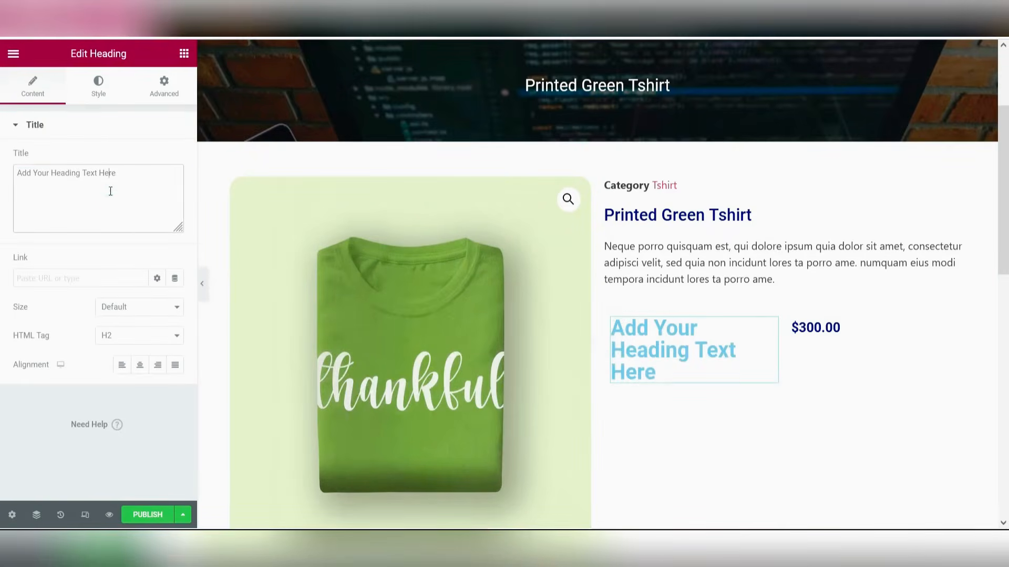
{"action": "key", "text": "ctrl+a"}
{"action": "type", "text": "Price"}
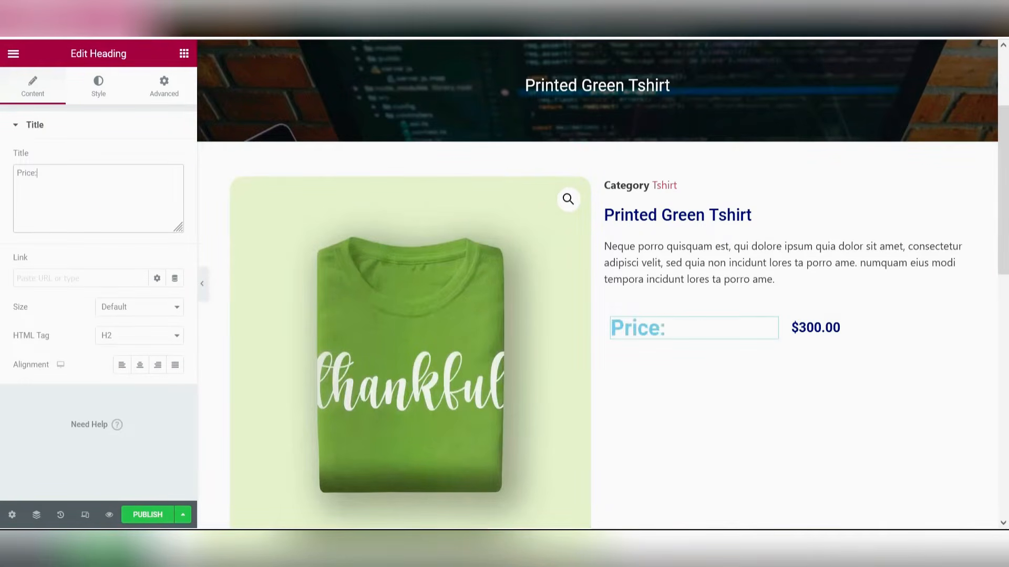
{"action": "left_click_drag", "start_coordinate": [781, 333], "coordinate": [689, 338]}
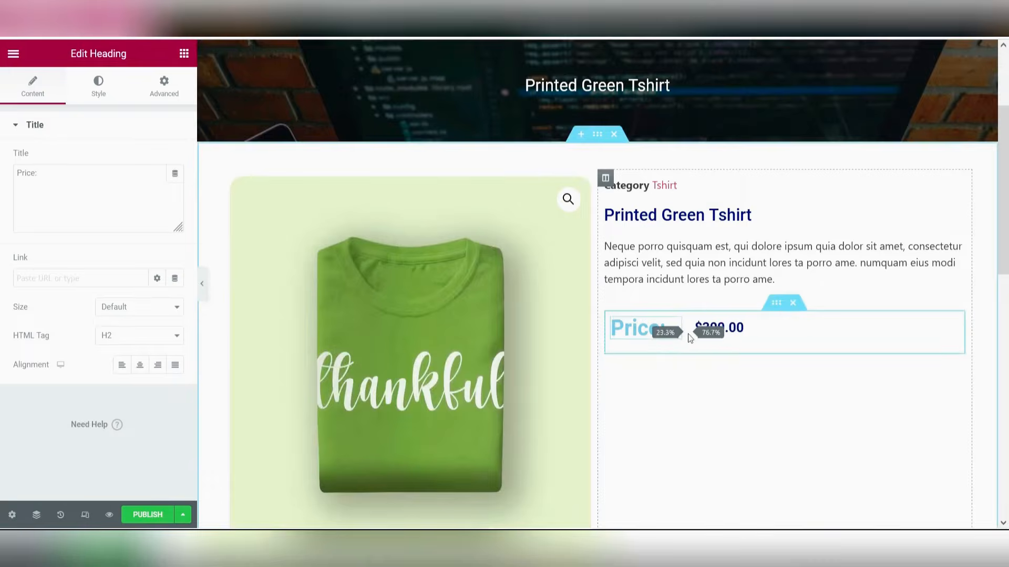
- Style the "Price:" heading with the global black color, 20 px size and weight 500
{"action": "left_click", "coordinate": [99, 84]}
{"action": "left_click", "coordinate": [157, 158]}
{"action": "left_click", "coordinate": [51, 343]}
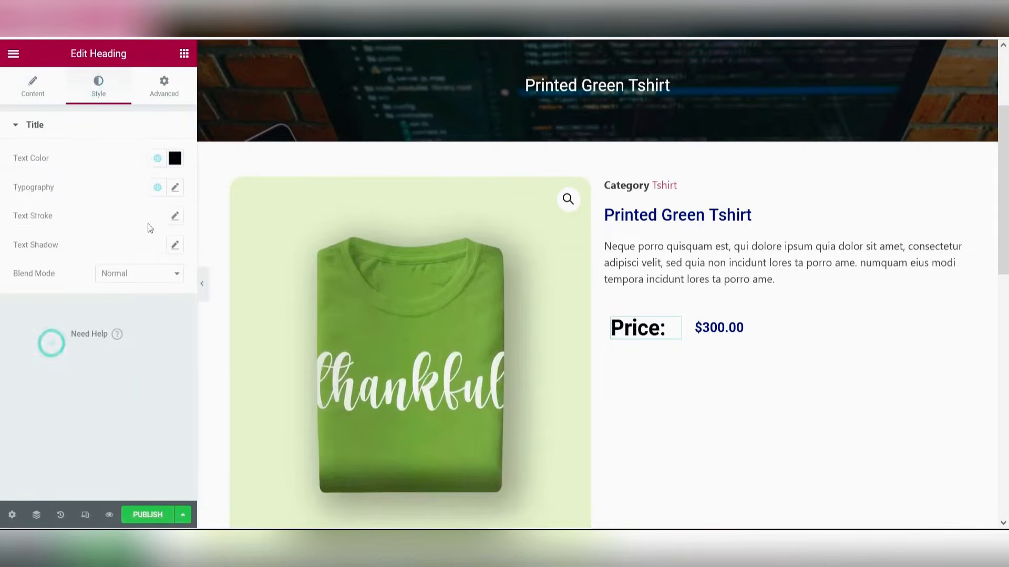
{"action": "left_click", "coordinate": [175, 189]}
{"action": "type", "text": "20"}
{"action": "left_click", "coordinate": [135, 328]}
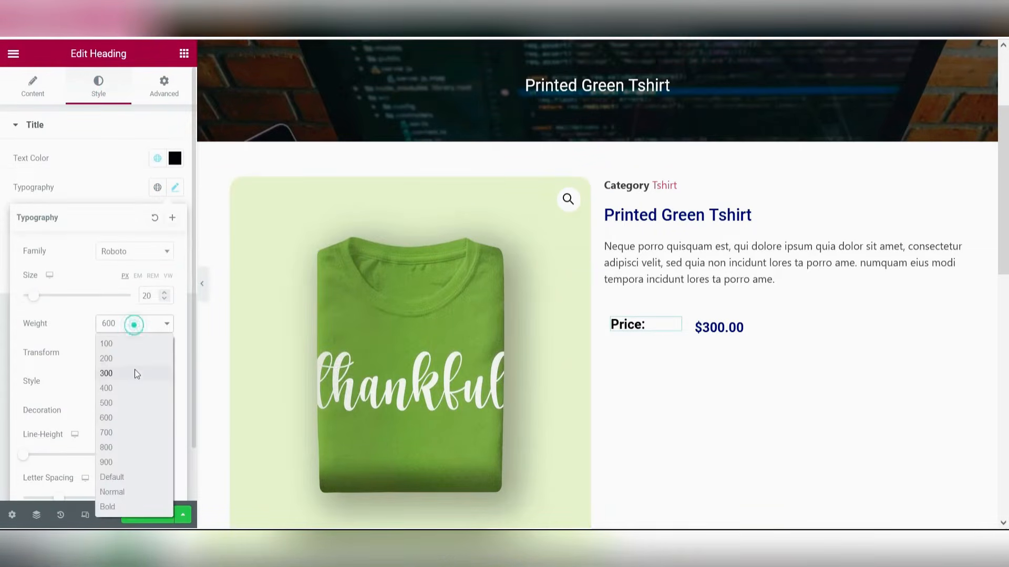
{"action": "left_click", "coordinate": [131, 401]}
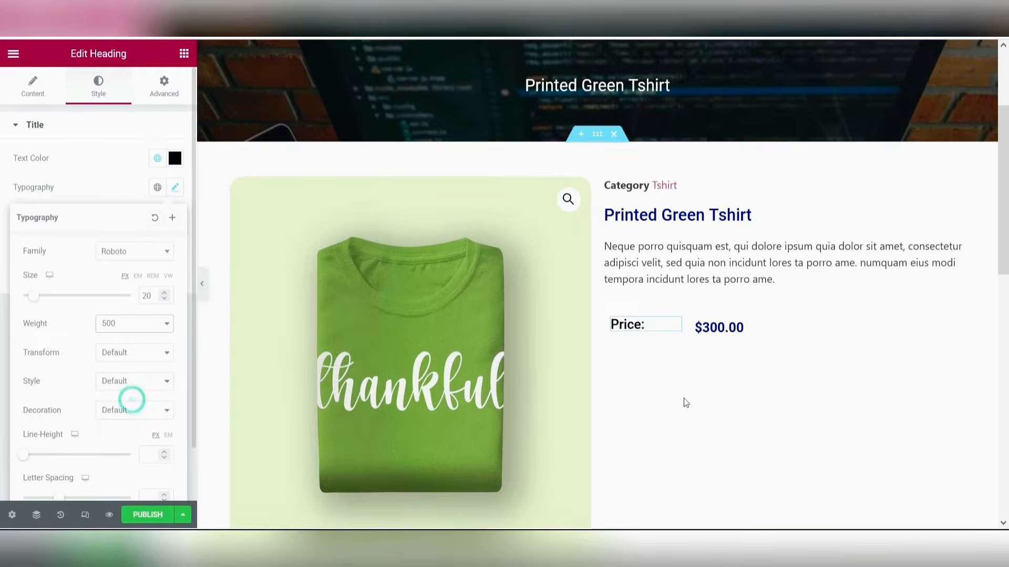
- Try to align the "Price:" heading's column vertically to the middle
{"action": "left_click", "coordinate": [713, 341]}
{"action": "left_click", "coordinate": [612, 319]}
{"action": "left_click", "coordinate": [147, 186]}
{"action": "left_click", "coordinate": [144, 235]}
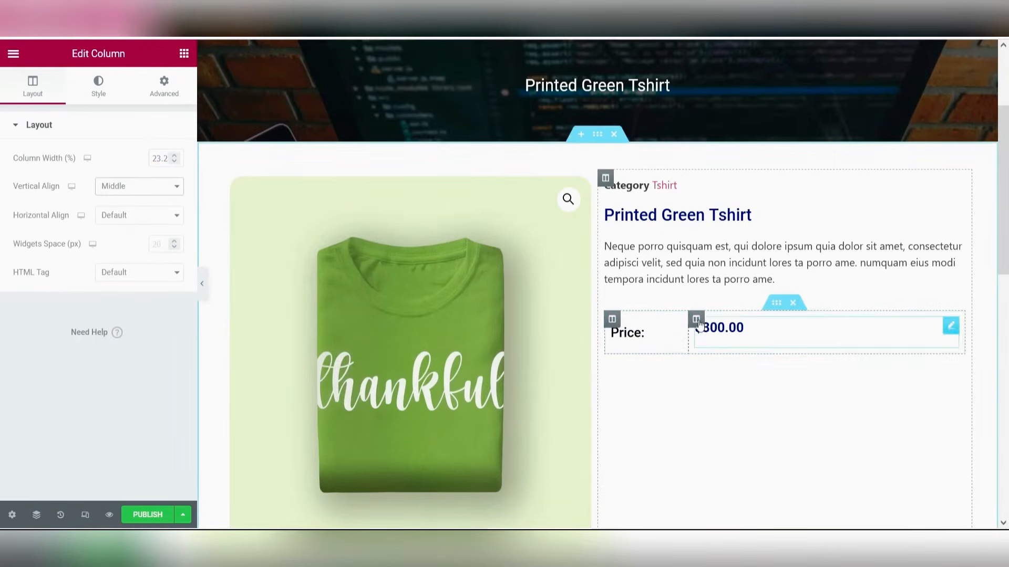
{"action": "left_click", "coordinate": [696, 319]}
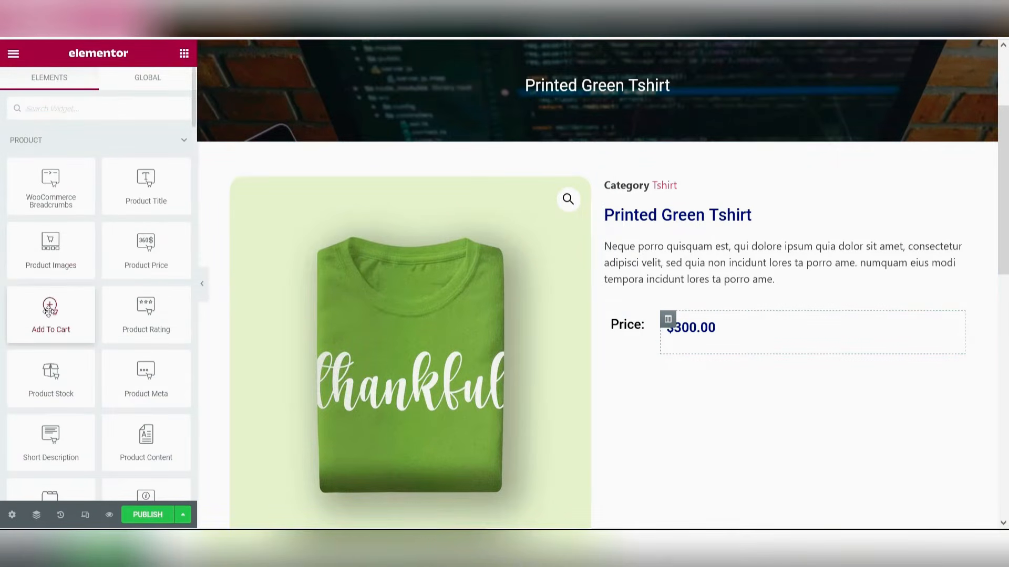
- Place an Add To Cart widget below the price row and set its button background to global dark blue, with black on hover
{"action": "left_click_drag", "start_coordinate": [49, 311], "coordinate": [992, 408]}
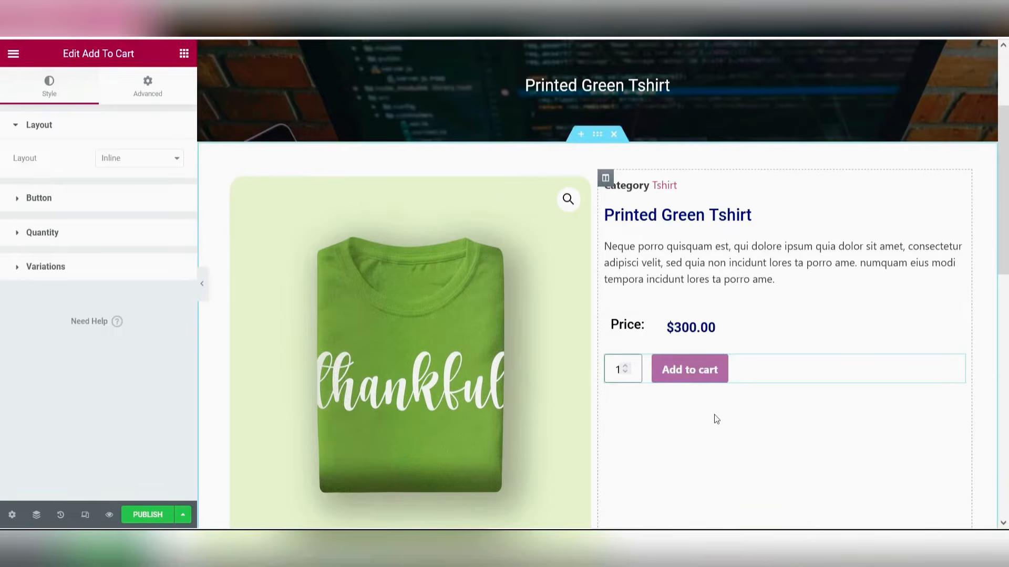
{"action": "left_click", "coordinate": [74, 197]}
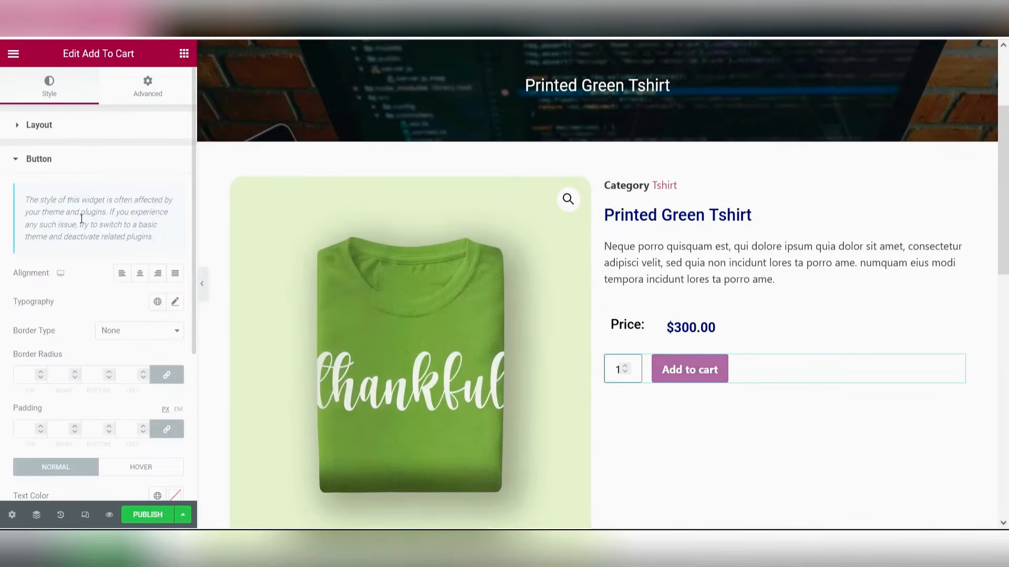
{"action": "scroll", "coordinate": [105, 273], "scroll_direction": "down", "scroll_amount": 2}
{"action": "scroll", "coordinate": [105, 273], "scroll_direction": "down", "scroll_amount": 3}
{"action": "left_click", "coordinate": [157, 302]}
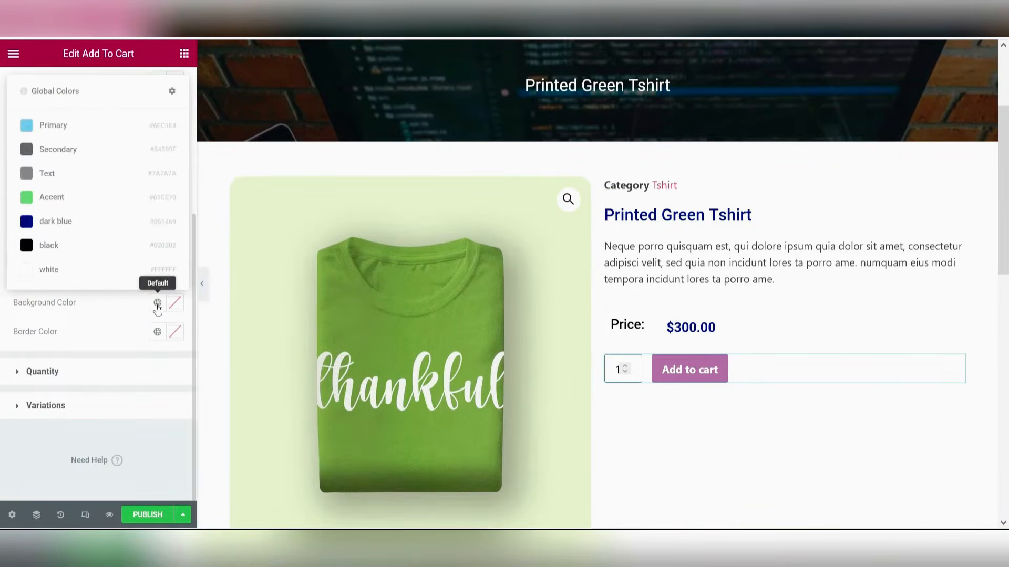
{"action": "left_click", "coordinate": [151, 222]}
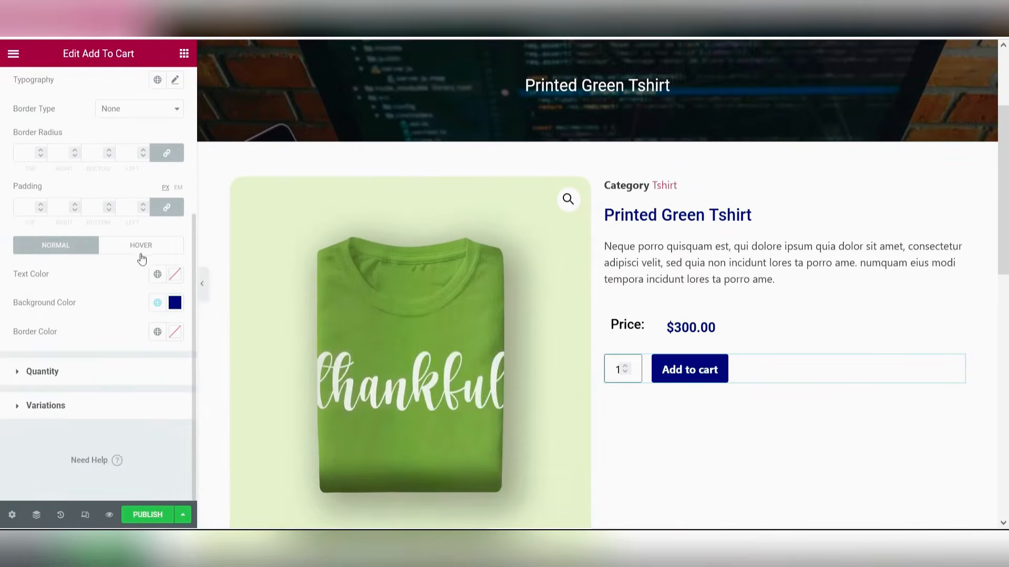
{"action": "left_click", "coordinate": [140, 247]}
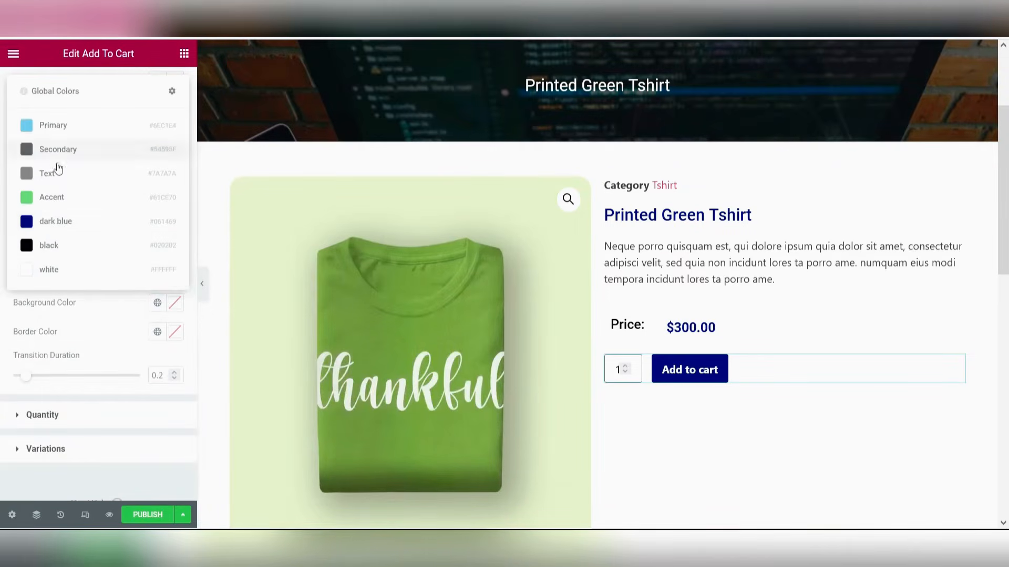
{"action": "left_click", "coordinate": [50, 245]}
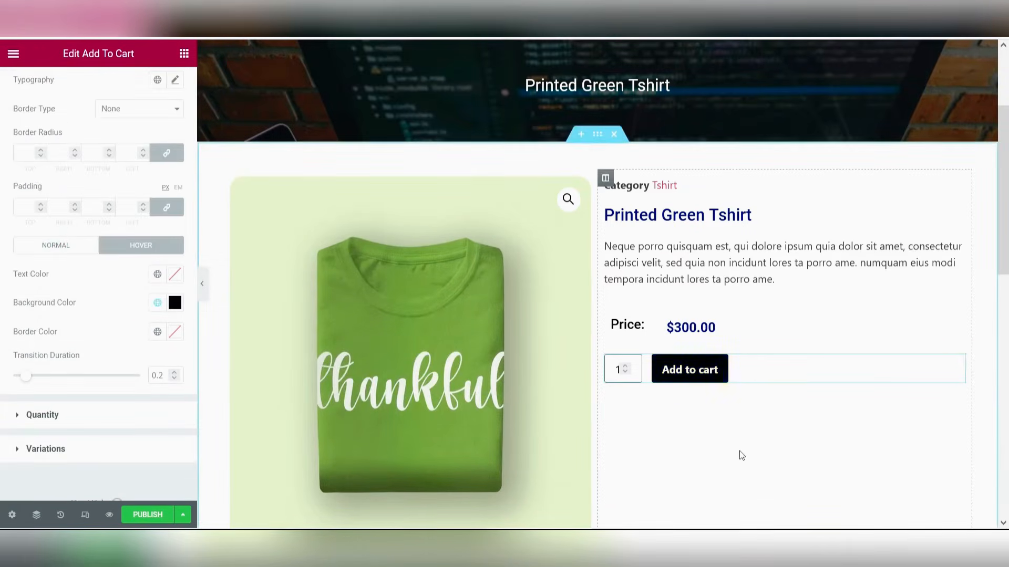
- Place a Product Data Tabs widget below the Add To Cart button in the right column, and delete it again
{"action": "left_click", "coordinate": [184, 53]}
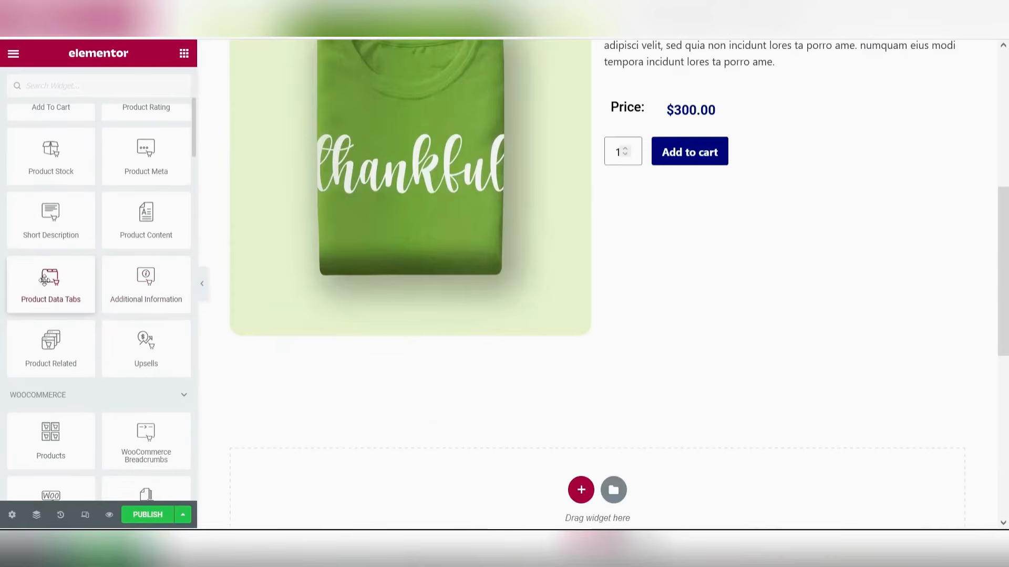
{"action": "left_click_drag", "start_coordinate": [45, 279], "coordinate": [706, 341]}
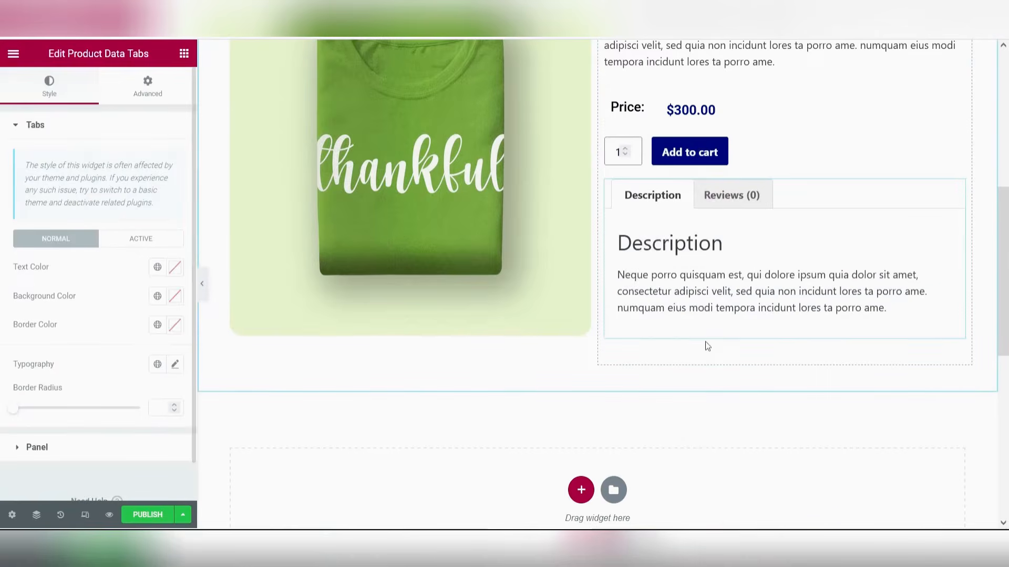
{"action": "right_click", "coordinate": [879, 193]}
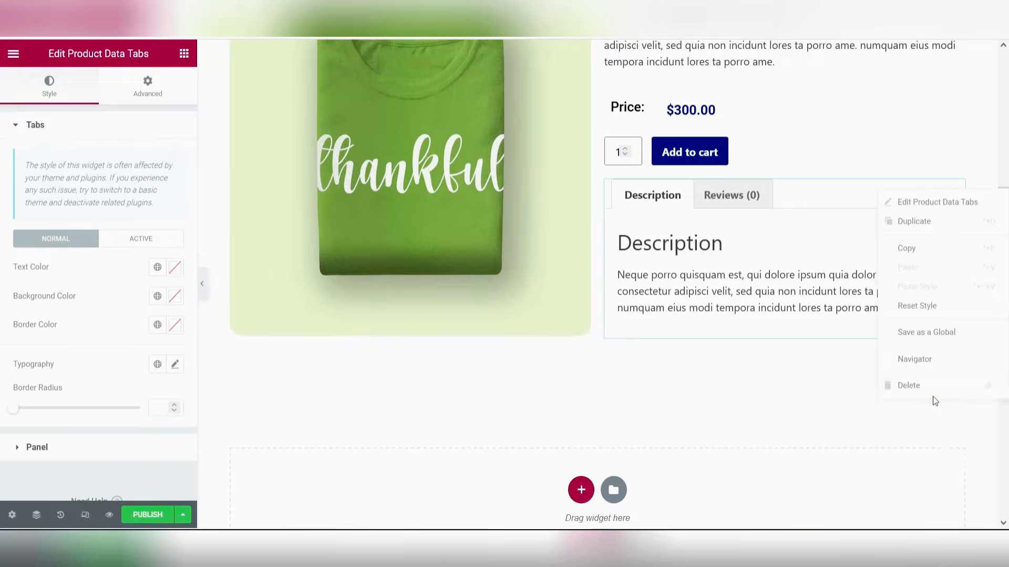
{"action": "left_click", "coordinate": [933, 394]}
- Add a single-column section below the two-column product section
{"action": "left_click", "coordinate": [581, 490]}
{"action": "left_click", "coordinate": [419, 520]}
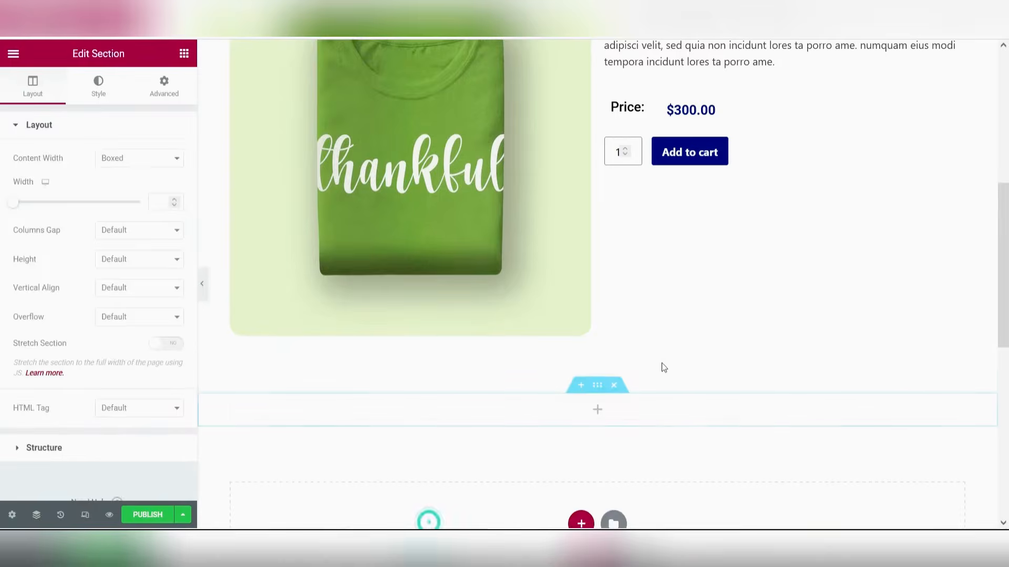
- Place a Product Data Tabs widget in the new section below the product details and preview its Reviews and Description tabs
{"action": "left_click", "coordinate": [184, 53]}
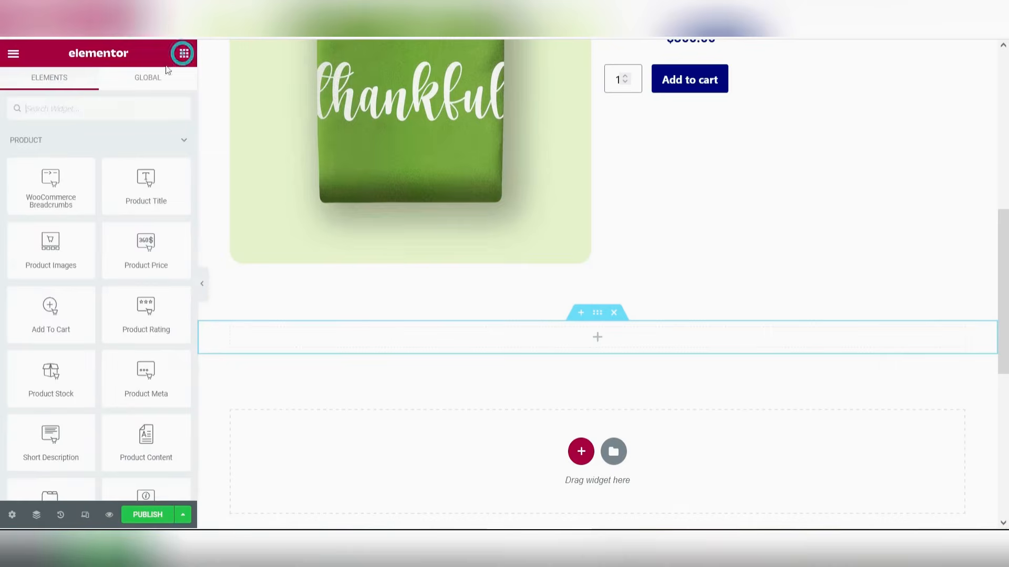
{"action": "scroll", "coordinate": [50, 289], "scroll_direction": "down", "scroll_amount": 4}
{"action": "left_click_drag", "start_coordinate": [48, 282], "coordinate": [389, 339]}
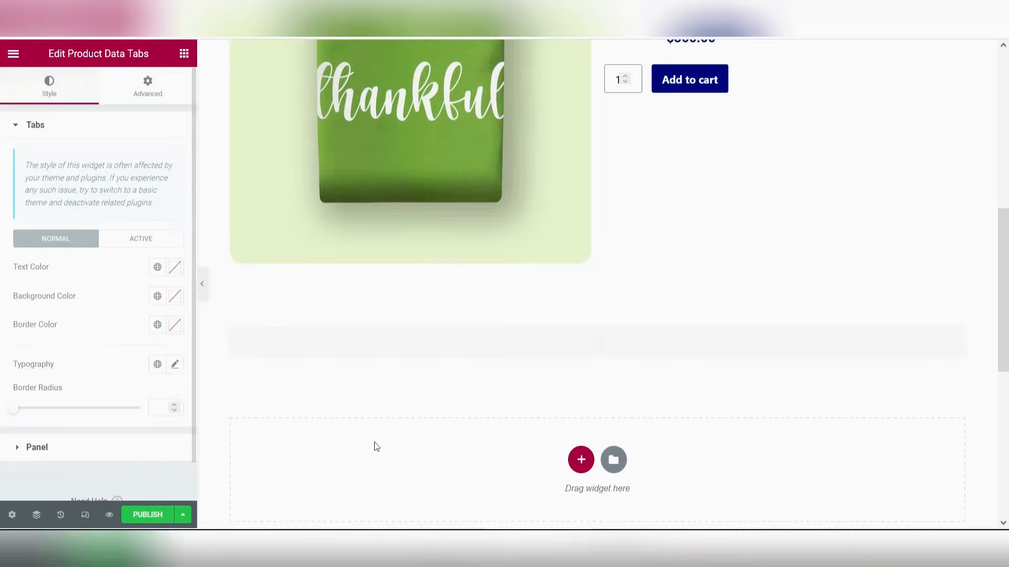
{"action": "left_click", "coordinate": [357, 342]}
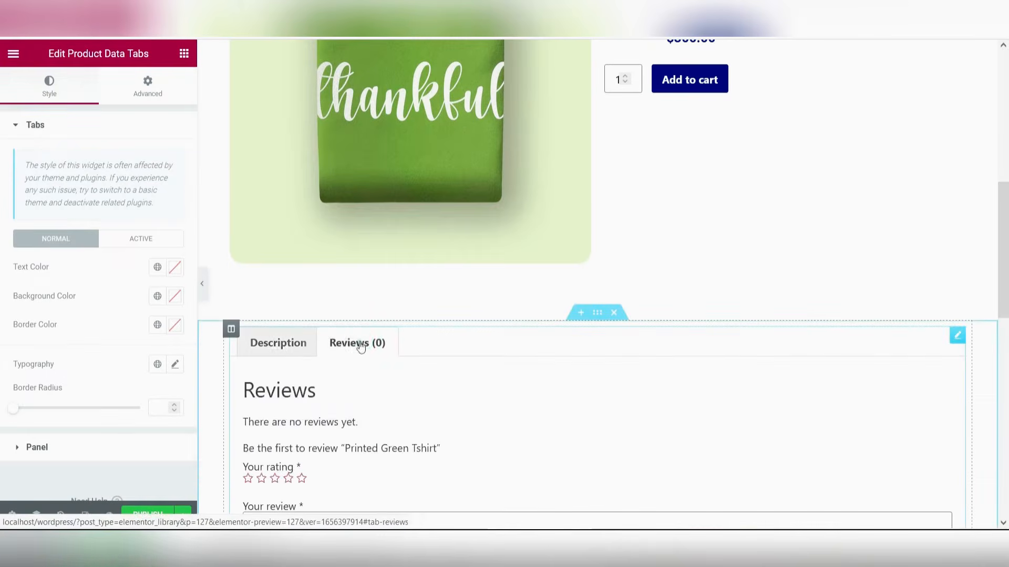
{"action": "left_click", "coordinate": [278, 343]}
{"action": "left_click", "coordinate": [365, 347]}
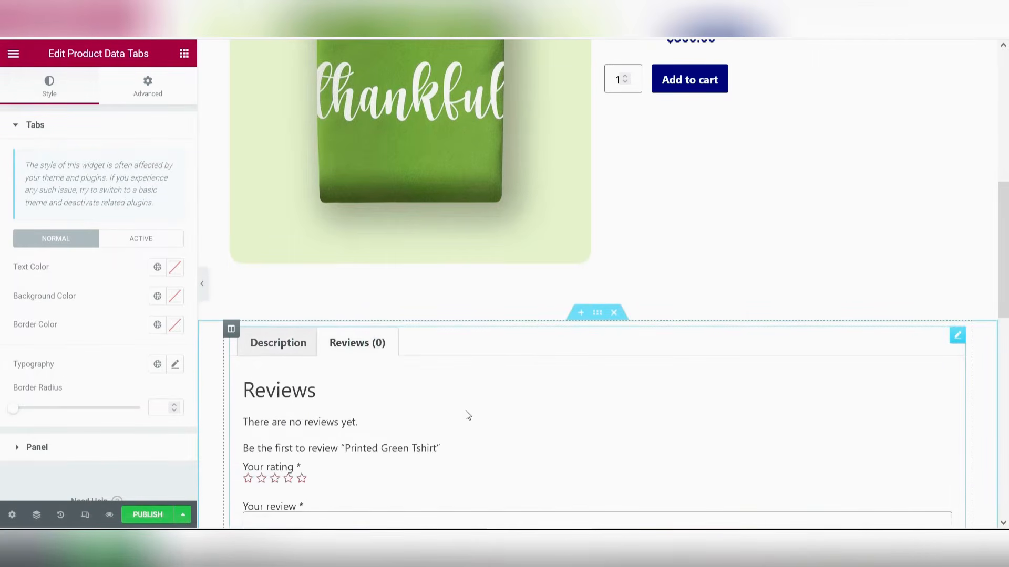
{"action": "left_click", "coordinate": [278, 343]}
{"action": "scroll", "coordinate": [394, 333], "scroll_direction": "down", "scroll_amount": 3}
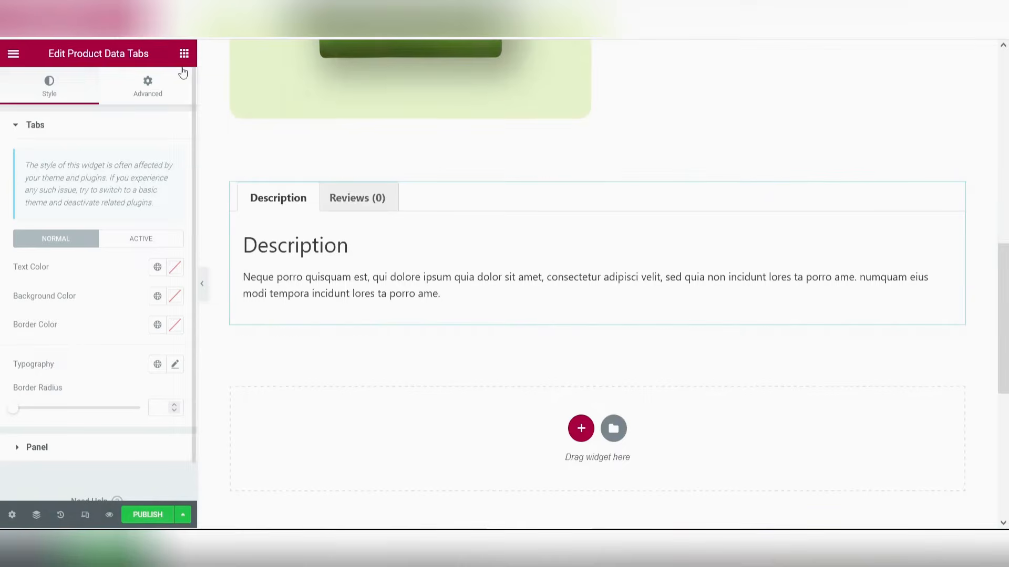
- Place a WooCommerce Breadcrumbs widget above the category line and a Product Rating widget below the Add To Cart button
{"action": "left_click", "coordinate": [192, 56]}
{"action": "scroll", "coordinate": [552, 322], "scroll_direction": "up", "scroll_amount": 6}
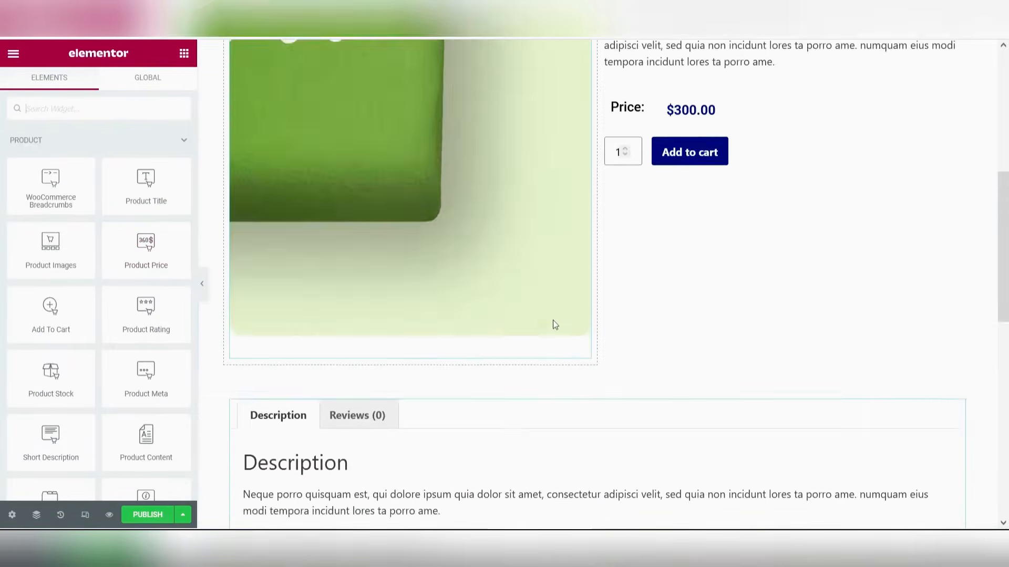
{"action": "left_click_drag", "start_coordinate": [49, 185], "coordinate": [644, 186]}
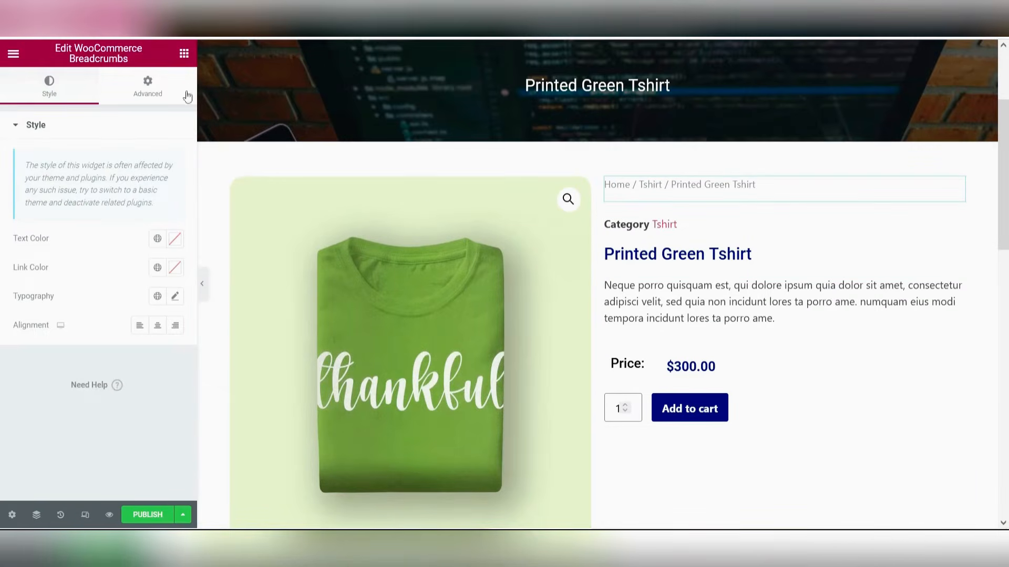
{"action": "left_click", "coordinate": [184, 53]}
{"action": "scroll", "coordinate": [822, 300], "scroll_direction": "down", "scroll_amount": 4}
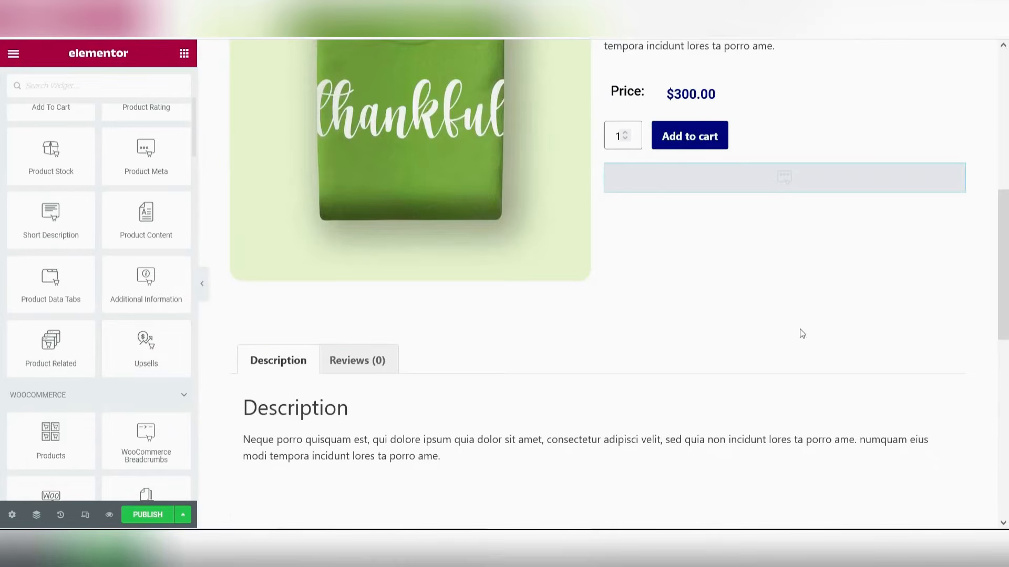
- Place an Upsells widget below the product data tabs
{"action": "scroll", "coordinate": [799, 333], "scroll_direction": "down", "scroll_amount": 4}
{"action": "left_click_drag", "start_coordinate": [140, 341], "coordinate": [428, 261]}
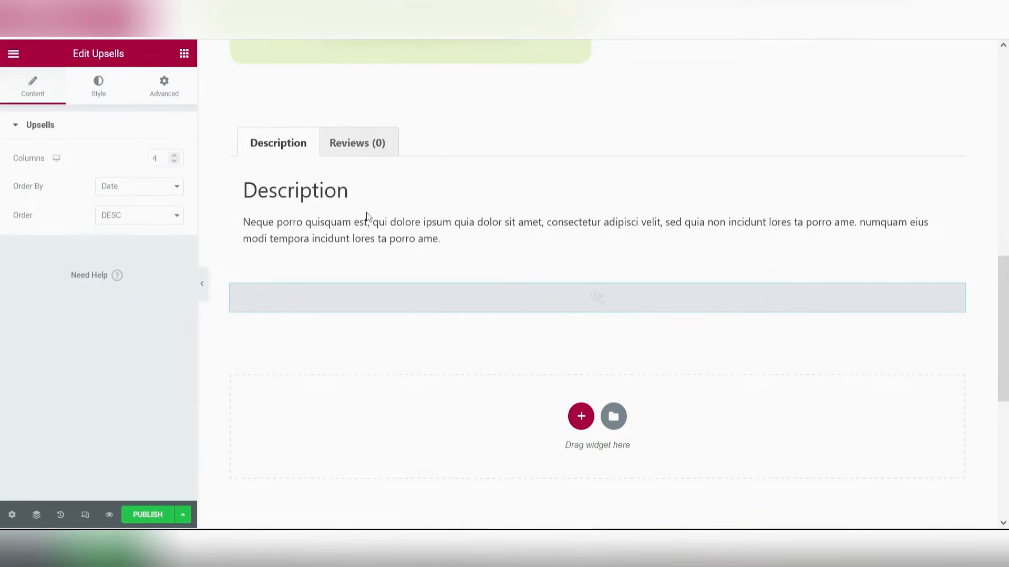
{"action": "scroll", "coordinate": [610, 308], "scroll_direction": "up", "scroll_amount": 13}
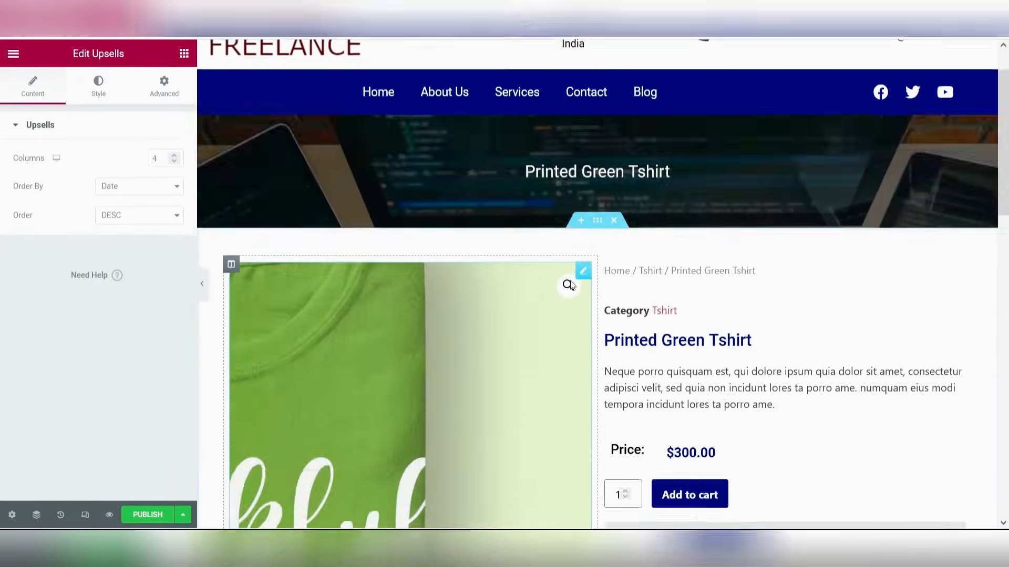
{"action": "scroll", "coordinate": [968, 315], "scroll_direction": "down", "scroll_amount": 3}
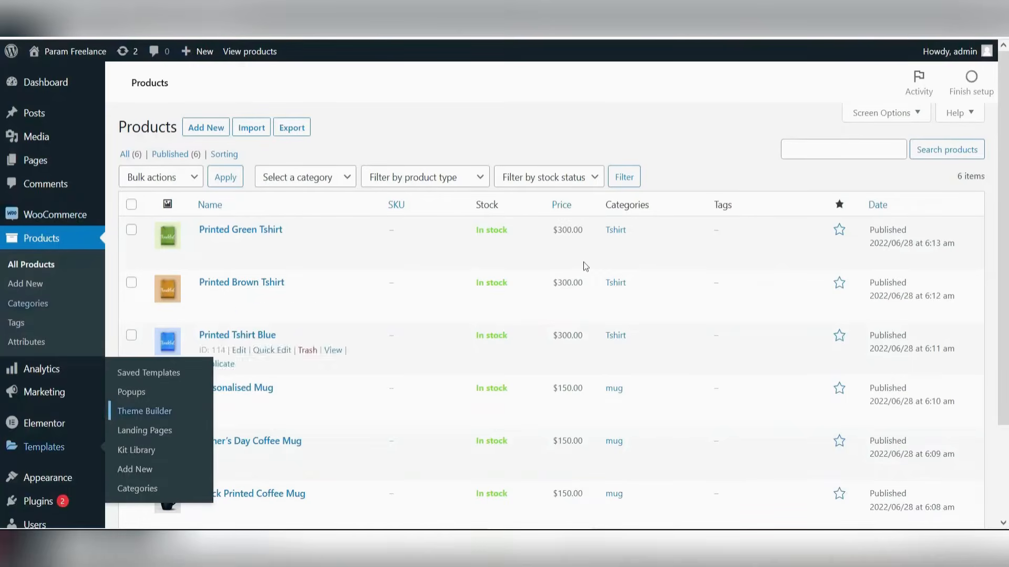
- Switch to the WordPress Products list and open the Printed Green Tshirt product for editing in its own browser tab
{"action": "right_click", "coordinate": [240, 245]}
{"action": "left_click", "coordinate": [270, 261]}
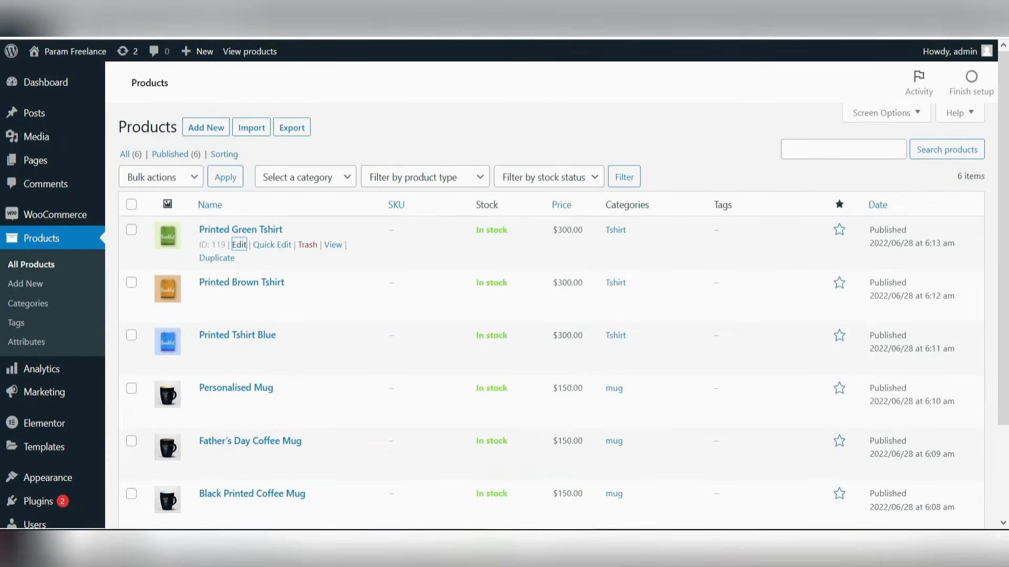
{"action": "scroll", "coordinate": [445, 212], "scroll_direction": "down", "scroll_amount": 12}
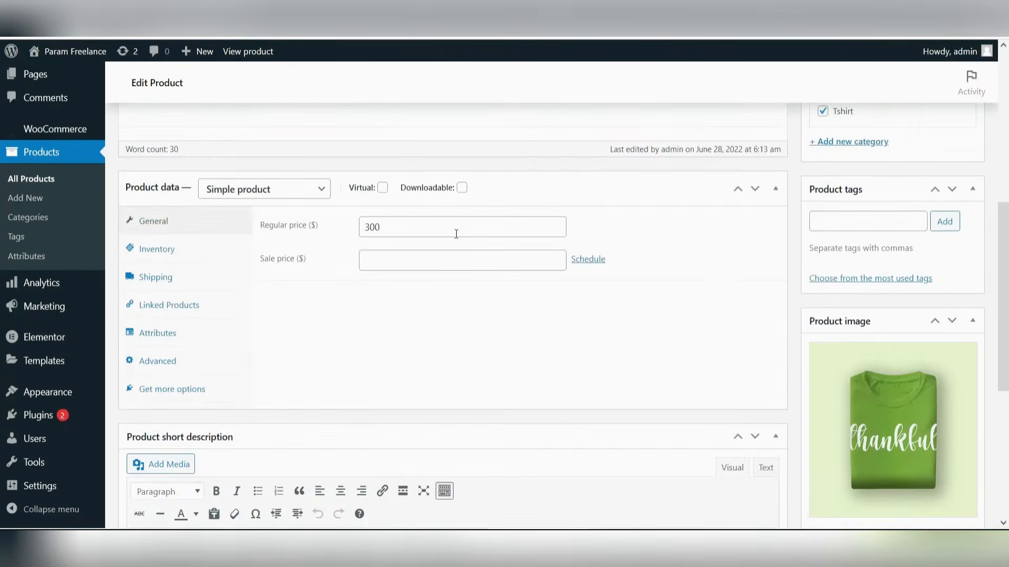
{"action": "scroll", "coordinate": [318, 323], "scroll_direction": "up", "scroll_amount": 3}
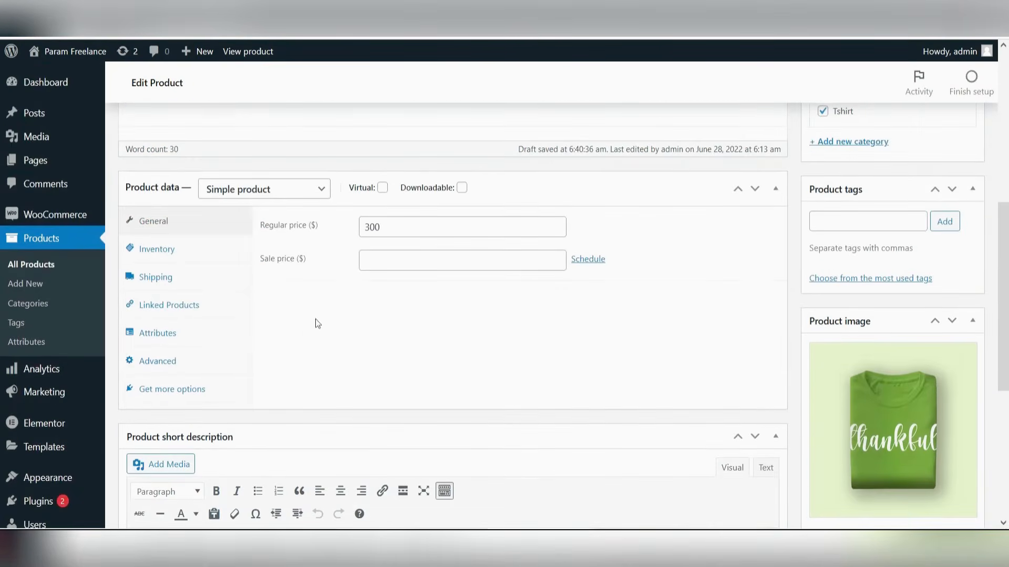
- Link Printed Tshirt Blue and Printed Brown Tshirt as upsells of the product and update it
{"action": "left_click", "coordinate": [184, 310]}
{"action": "left_click", "coordinate": [411, 230]}
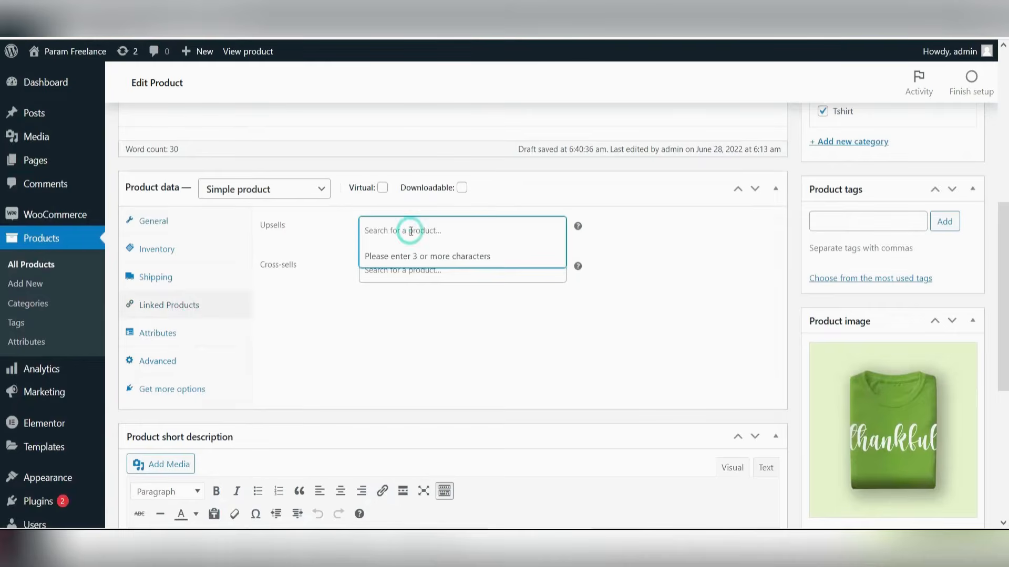
{"action": "type", "text": "tshirt"}
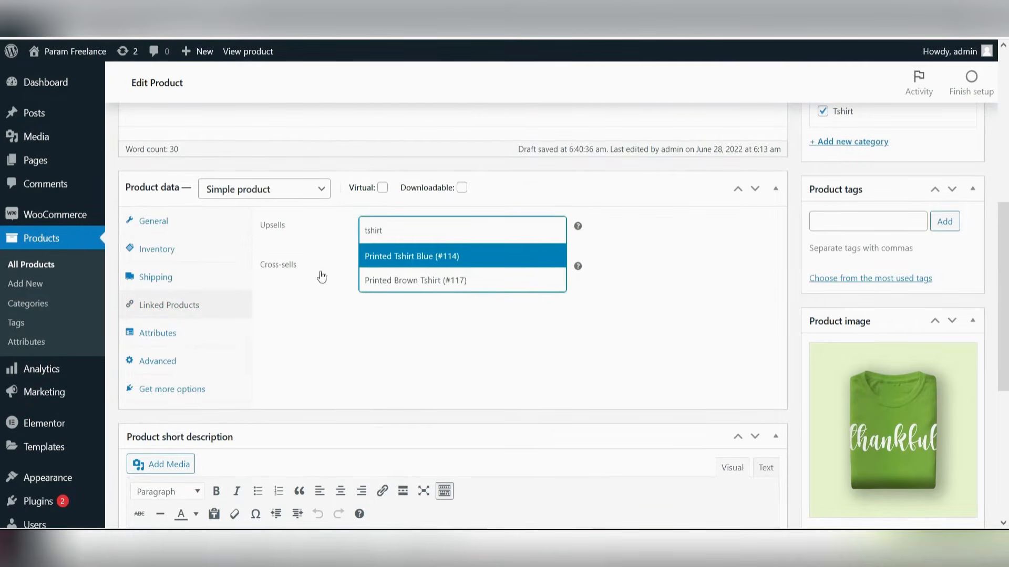
{"action": "left_click", "coordinate": [428, 261]}
{"action": "type", "text": "tshi"}
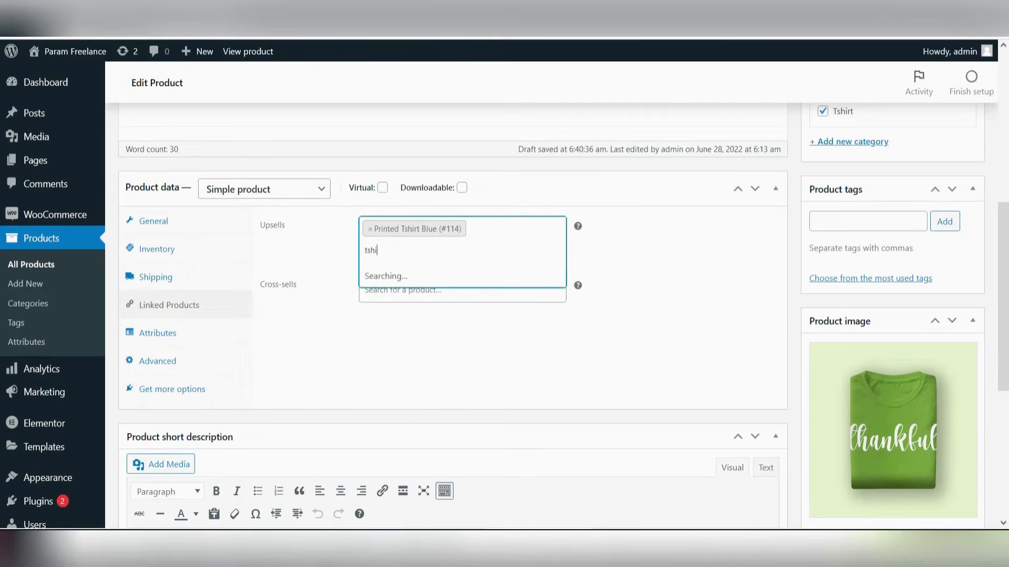
{"action": "left_click", "coordinate": [434, 296]}
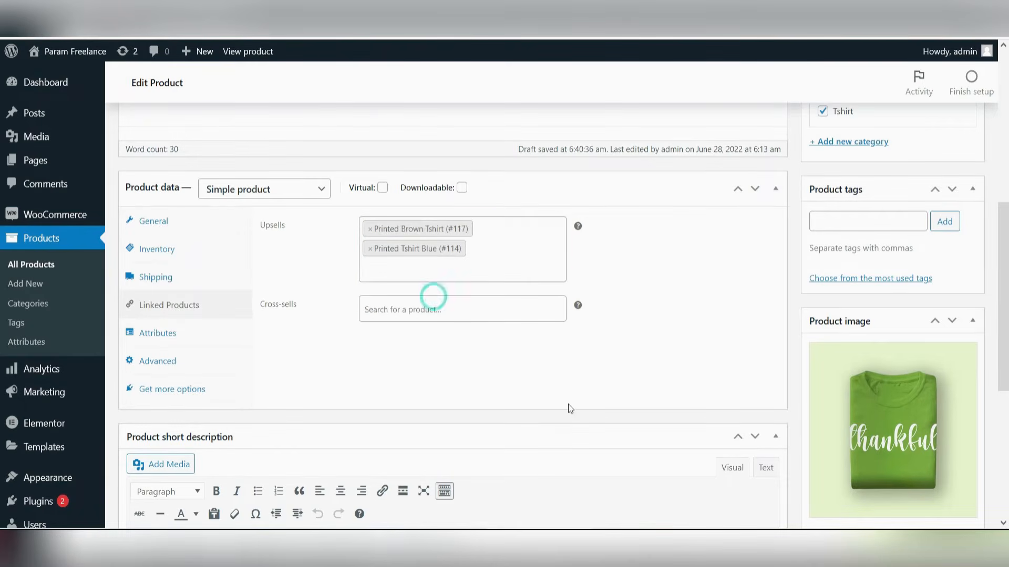
{"action": "scroll", "coordinate": [569, 408], "scroll_direction": "up", "scroll_amount": 5}
{"action": "left_click", "coordinate": [954, 266]}
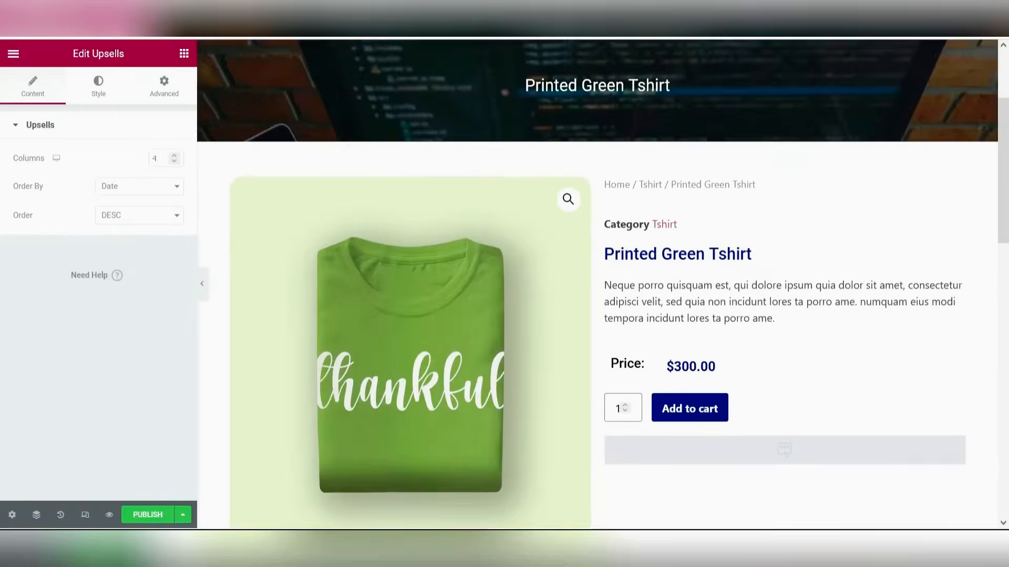
- Back in the Elementor template, delete the empty Upsells widget and place a new one below the product data tabs
{"action": "scroll", "coordinate": [821, 298], "scroll_direction": "down", "scroll_amount": 4}
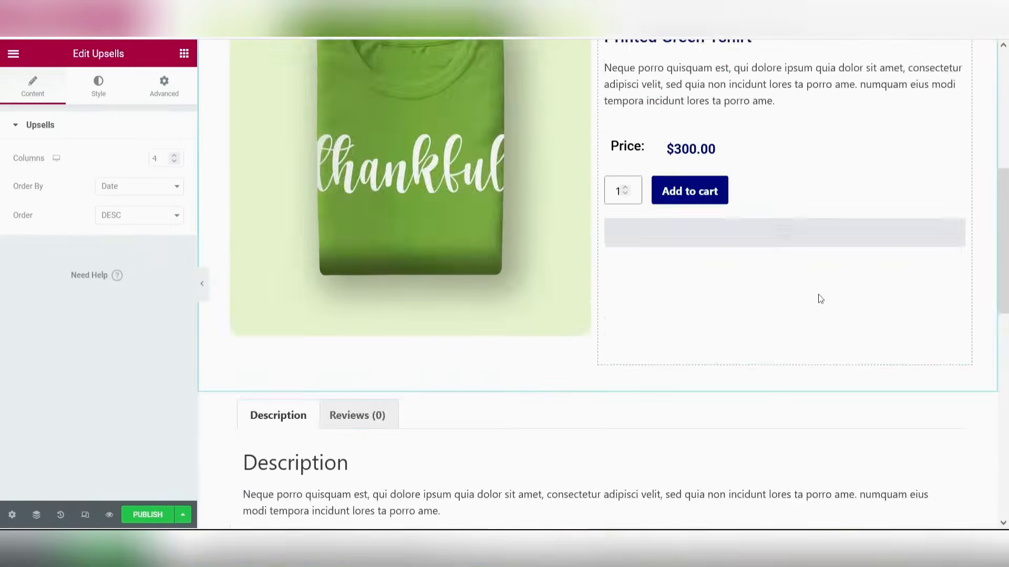
{"action": "scroll", "coordinate": [821, 299], "scroll_direction": "down", "scroll_amount": 4}
{"action": "right_click", "coordinate": [591, 358]}
{"action": "left_click", "coordinate": [646, 515]}
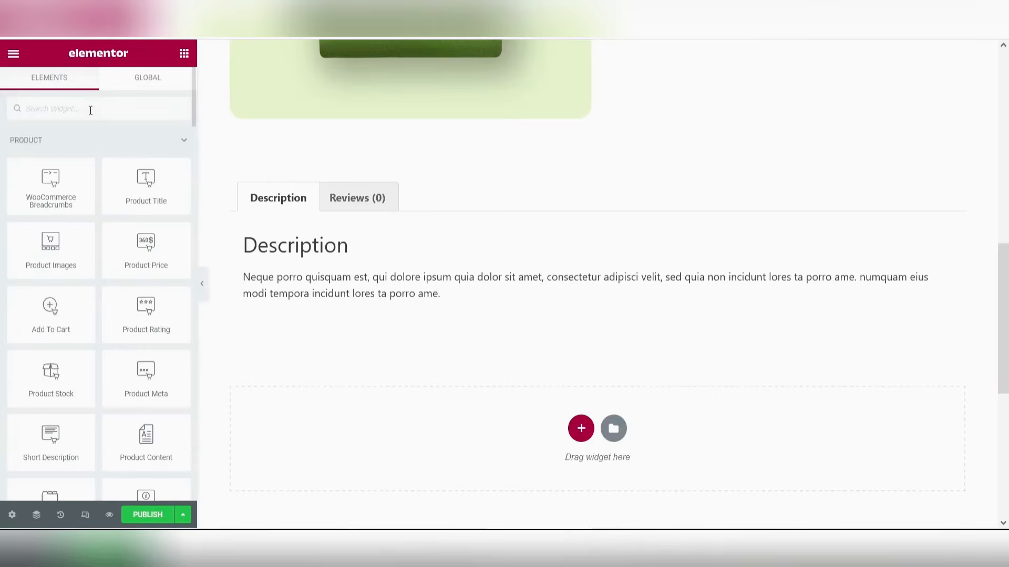
{"action": "scroll", "coordinate": [105, 262], "scroll_direction": "down", "scroll_amount": 5}
{"action": "left_click_drag", "start_coordinate": [131, 349], "coordinate": [376, 302]}
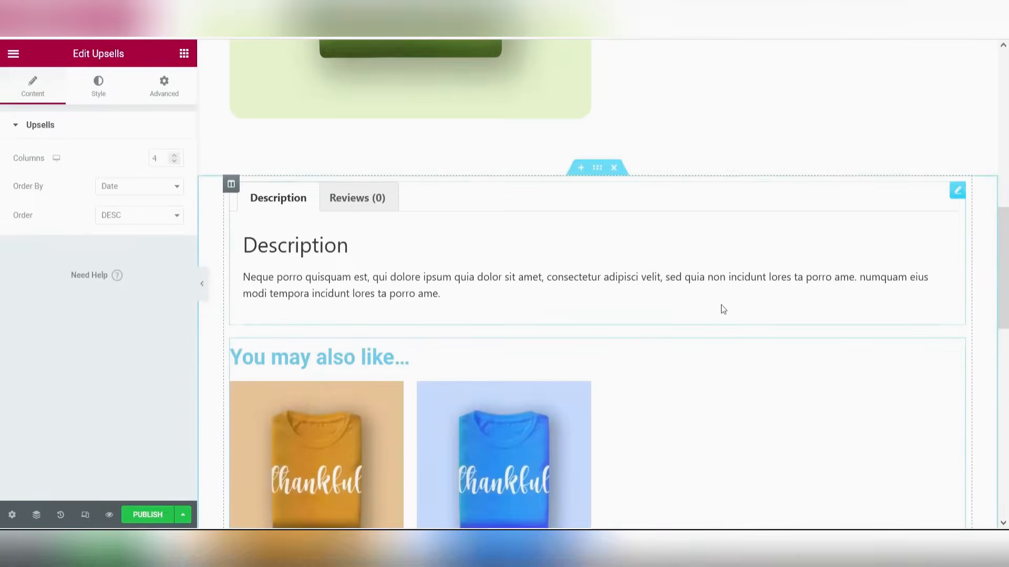
- Set the title color of the upsell products to global dark blue
{"action": "scroll", "coordinate": [723, 309], "scroll_direction": "down", "scroll_amount": 3}
{"action": "left_click", "coordinate": [322, 212]}
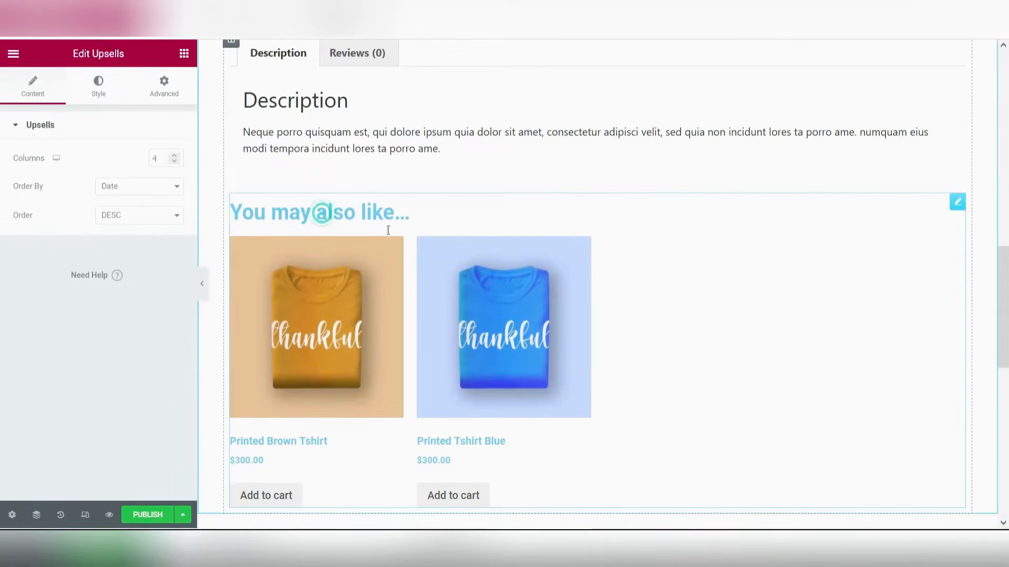
{"action": "scroll", "coordinate": [512, 279], "scroll_direction": "down", "scroll_amount": 3}
{"action": "scroll", "coordinate": [536, 279], "scroll_direction": "up", "scroll_amount": 2}
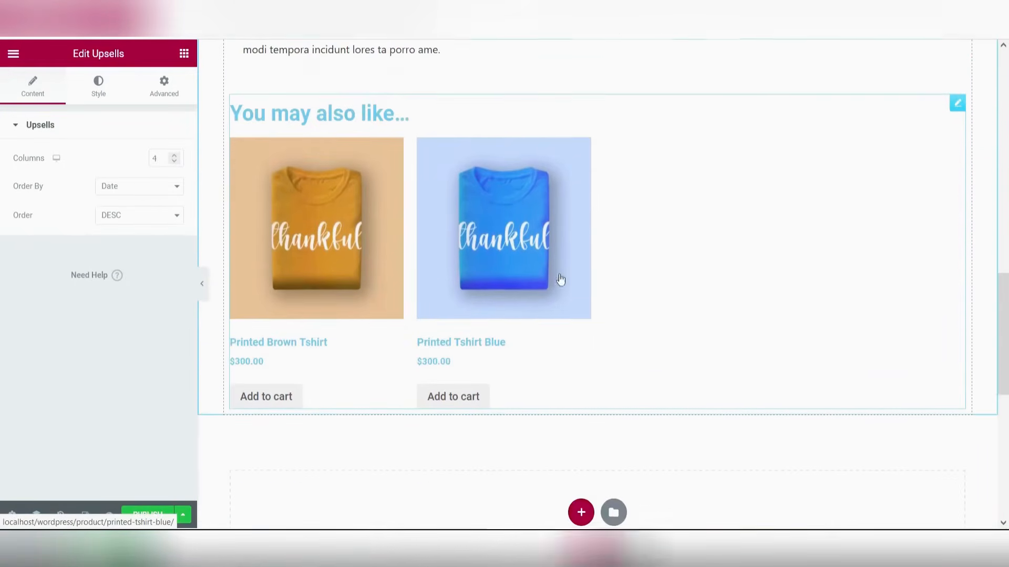
{"action": "left_click", "coordinate": [94, 86]}
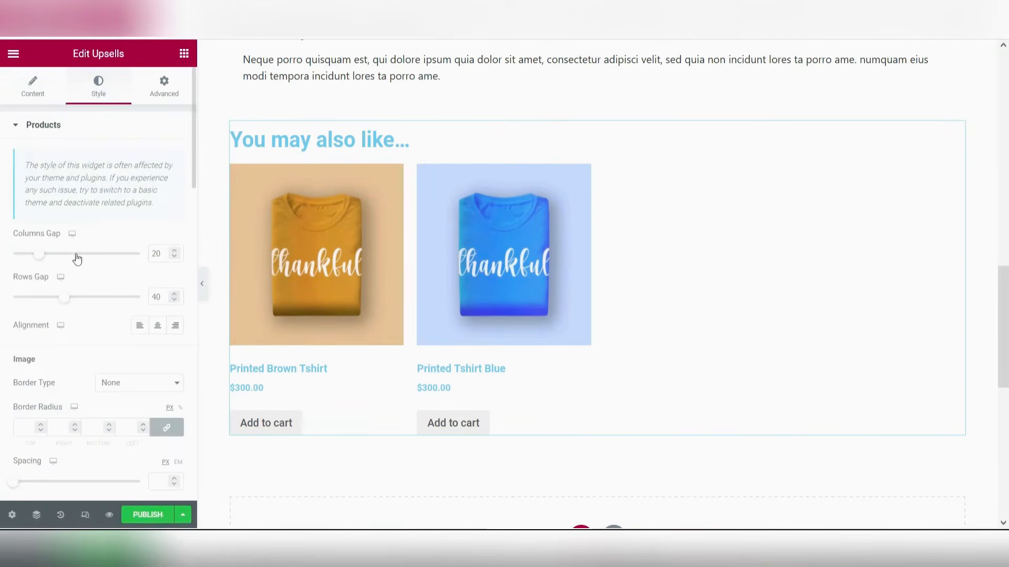
{"action": "scroll", "coordinate": [77, 255], "scroll_direction": "down", "scroll_amount": 5}
{"action": "left_click", "coordinate": [157, 242]}
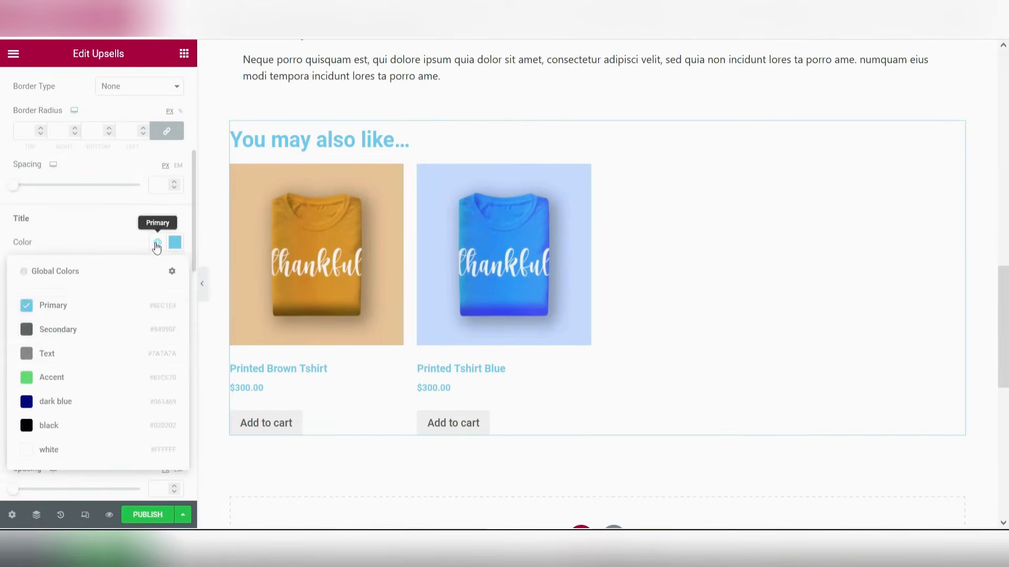
{"action": "left_click", "coordinate": [58, 402]}
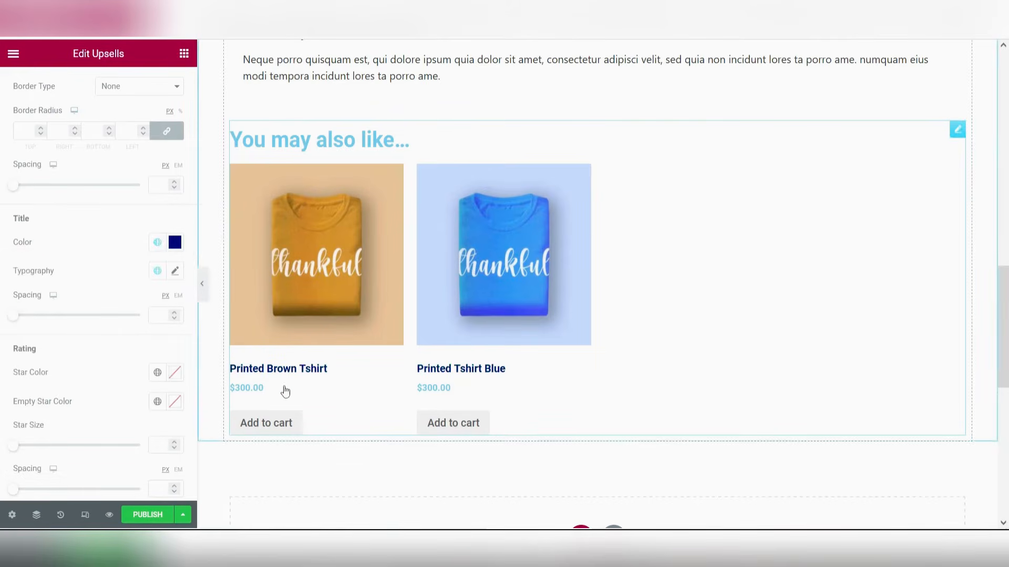
- Center the upsell products' content and set their price color to the global Accent color
{"action": "scroll", "coordinate": [121, 291], "scroll_direction": "up", "scroll_amount": 4}
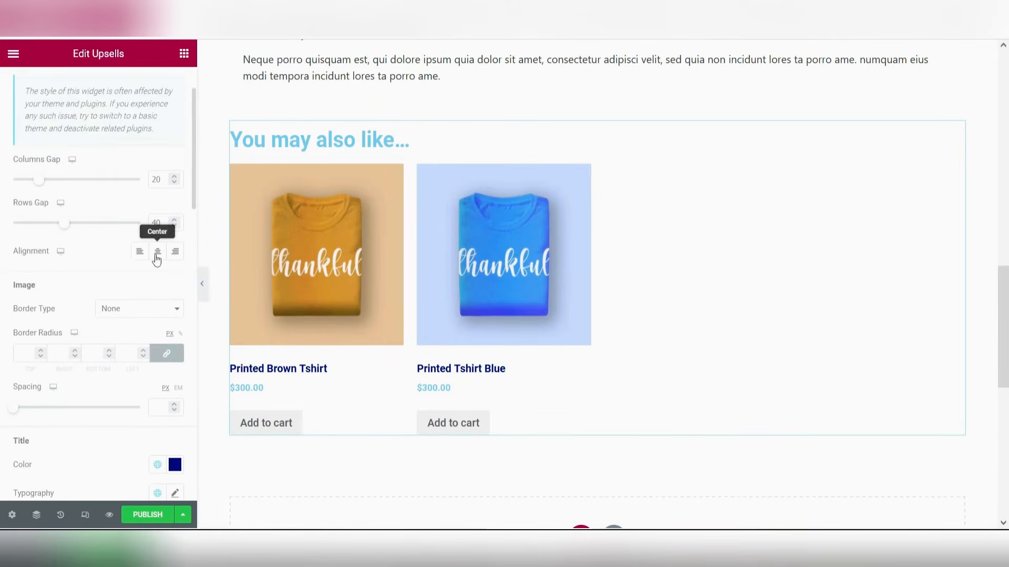
{"action": "left_click", "coordinate": [156, 252]}
{"action": "scroll", "coordinate": [152, 273], "scroll_direction": "down", "scroll_amount": 3}
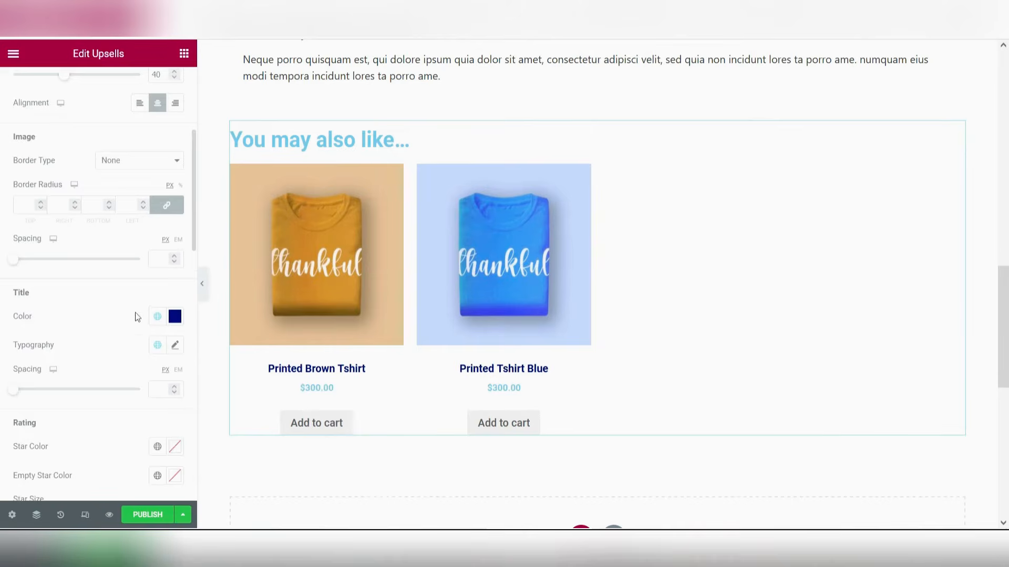
{"action": "scroll", "coordinate": [136, 317], "scroll_direction": "down", "scroll_amount": 3}
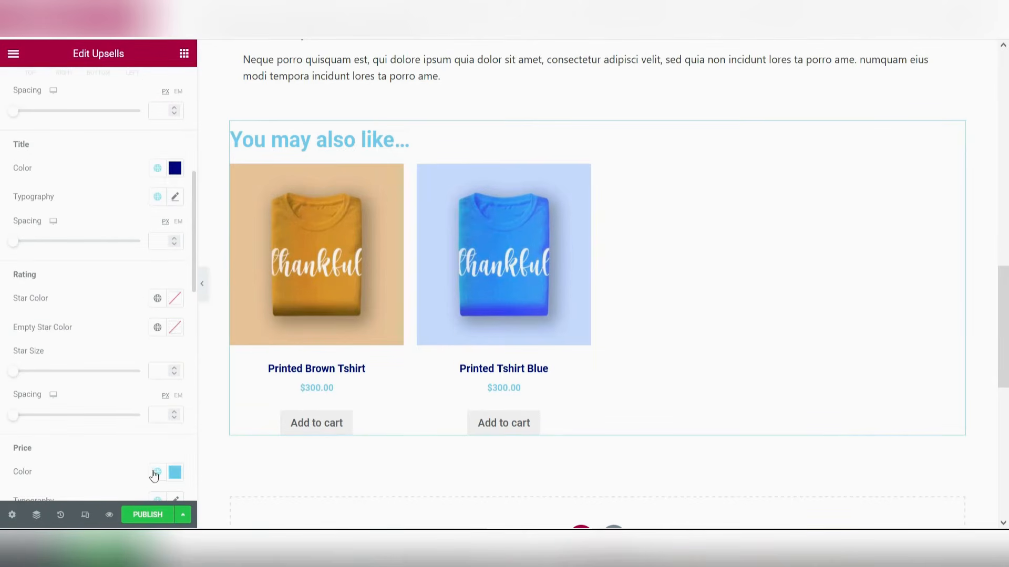
{"action": "left_click", "coordinate": [154, 473]}
{"action": "left_click", "coordinate": [42, 368]}
- Give the upsell products' Add to cart buttons a global dark blue background and white text
{"action": "scroll", "coordinate": [118, 336], "scroll_direction": "down", "scroll_amount": 7}
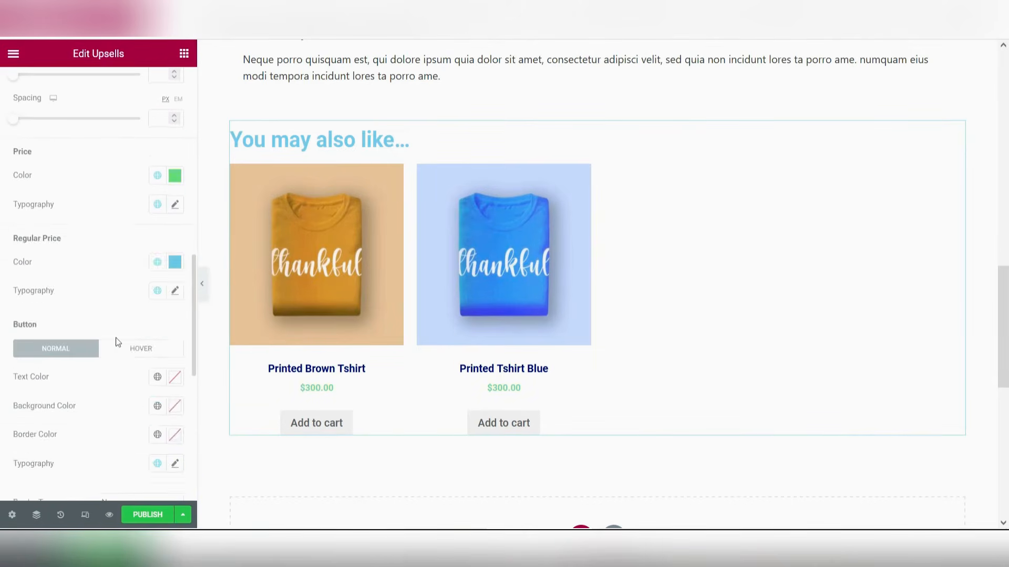
{"action": "left_click", "coordinate": [159, 313]}
{"action": "left_click", "coordinate": [157, 331]}
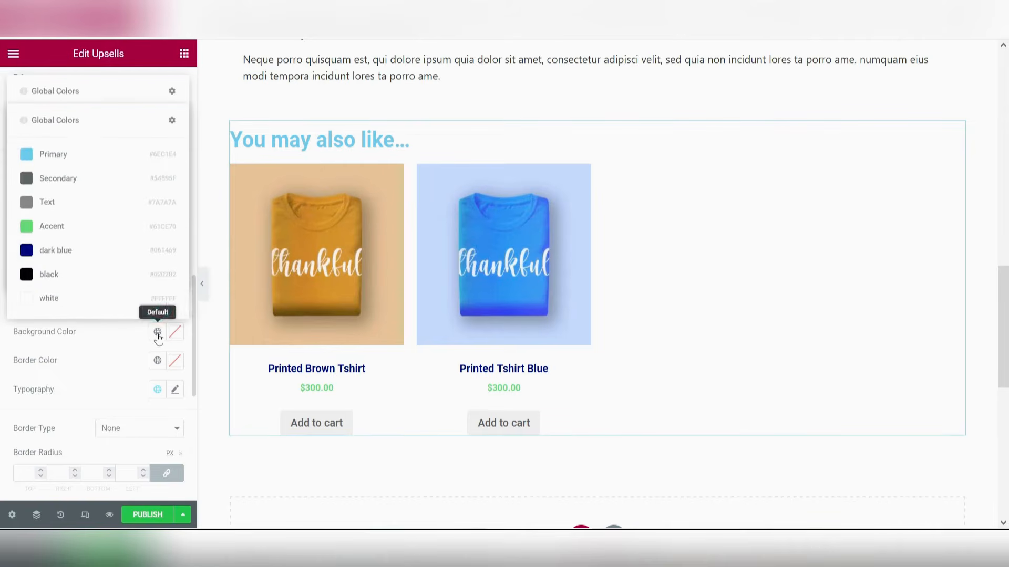
{"action": "left_click", "coordinate": [52, 258]}
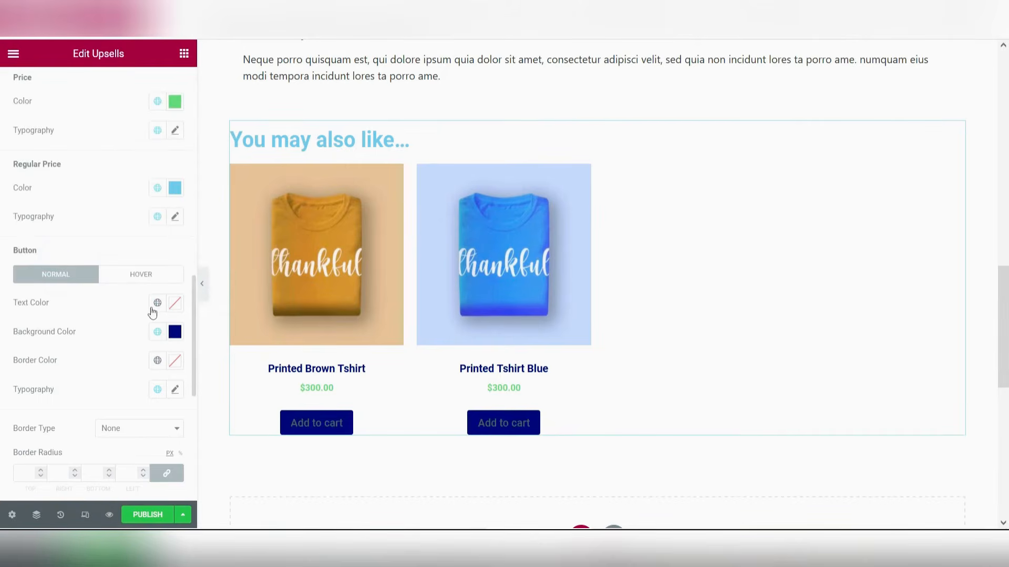
{"action": "left_click", "coordinate": [157, 303]}
{"action": "left_click", "coordinate": [60, 270]}
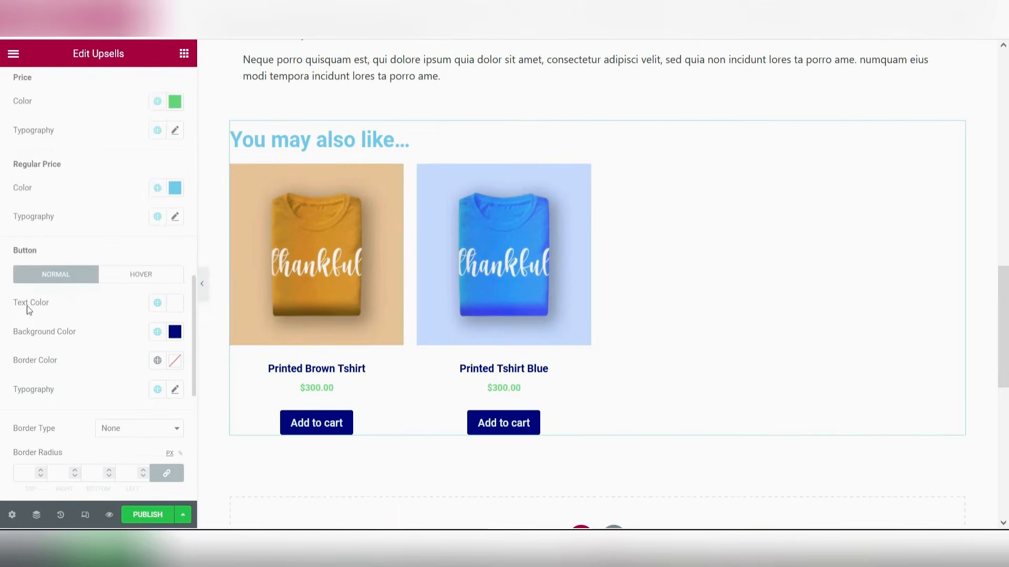
{"action": "scroll", "coordinate": [114, 321], "scroll_direction": "down", "scroll_amount": 5}
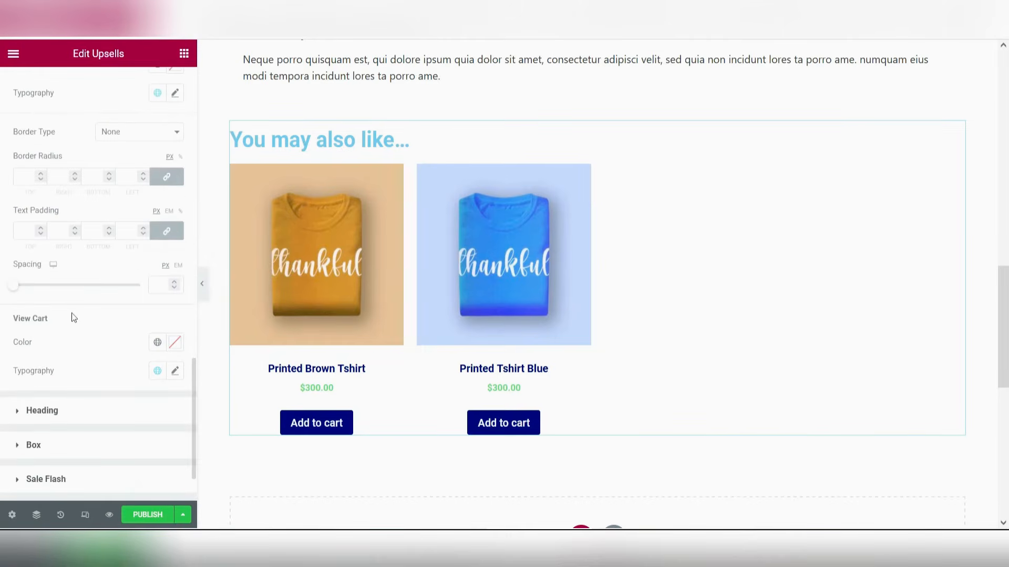
- Add a thin border around each upsell product box through its border width
{"action": "scroll", "coordinate": [79, 415], "scroll_direction": "down", "scroll_amount": 2}
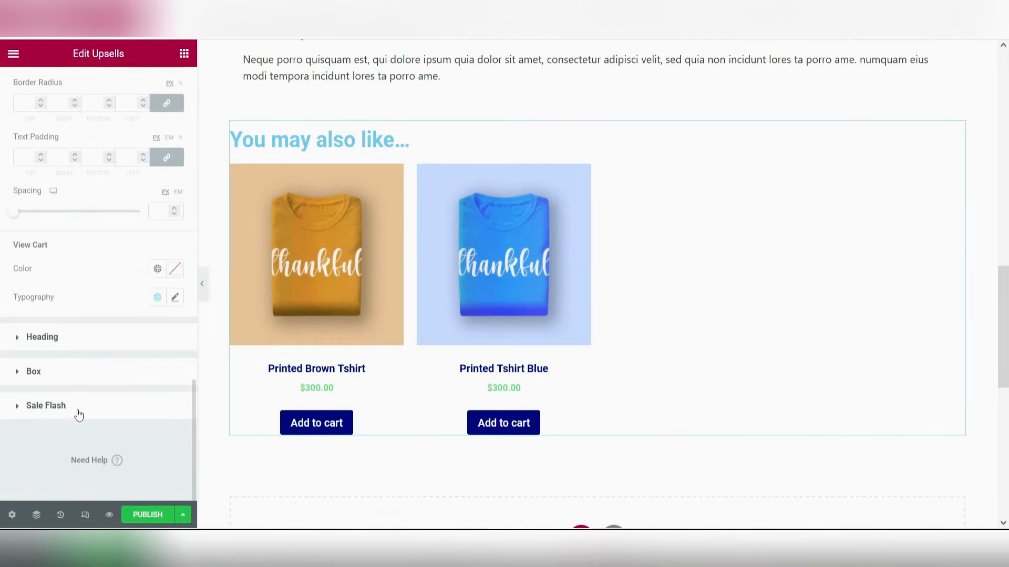
{"action": "left_click", "coordinate": [75, 378]}
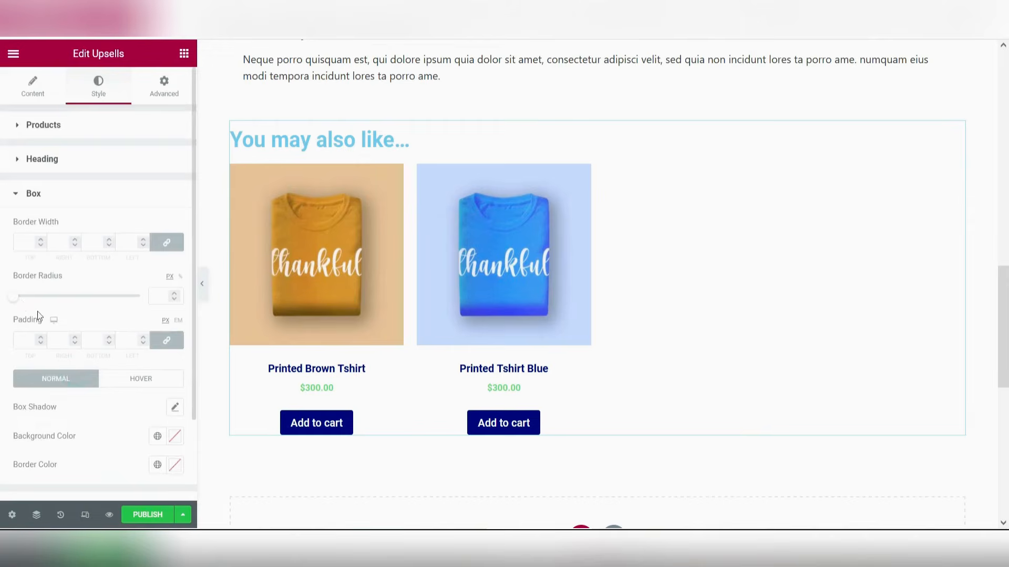
{"action": "left_click", "coordinate": [41, 239]}
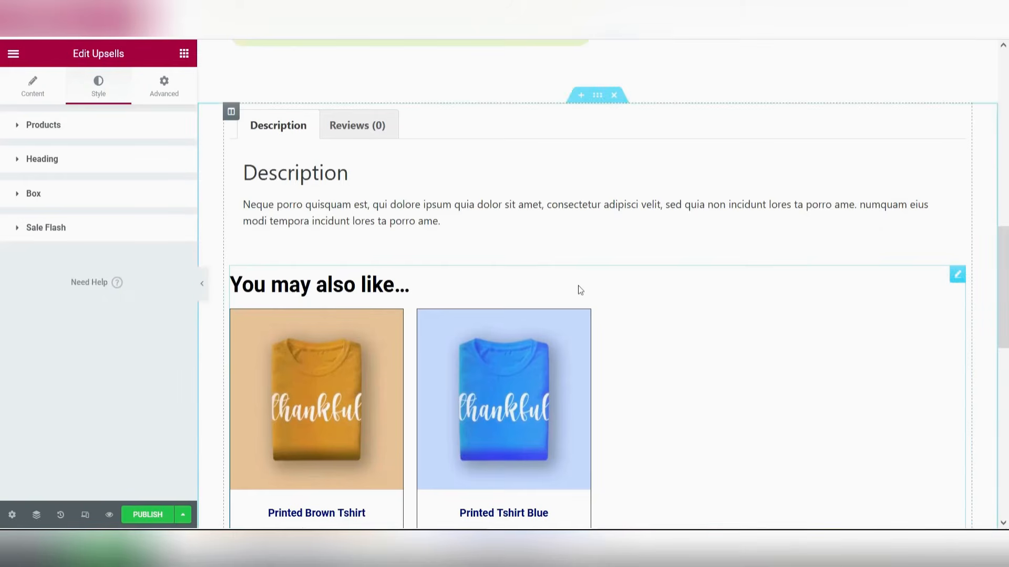
- Add a new single-column section below the upsell products
{"action": "scroll", "coordinate": [578, 290], "scroll_direction": "down", "scroll_amount": 3}
{"action": "left_click", "coordinate": [184, 53]}
{"action": "scroll", "coordinate": [137, 242], "scroll_direction": "down", "scroll_amount": 4}
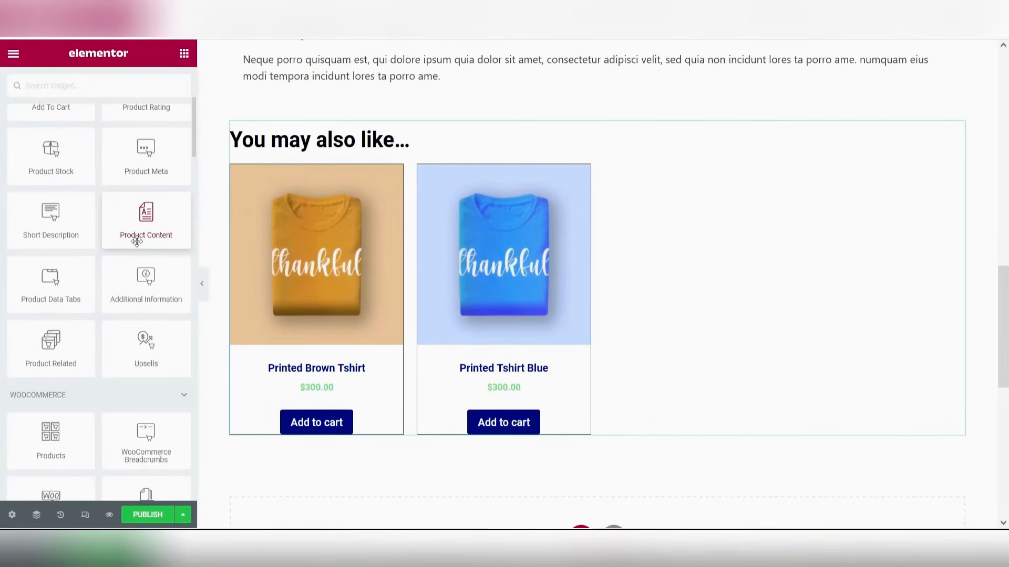
{"action": "scroll", "coordinate": [116, 236], "scroll_direction": "down", "scroll_amount": 4}
{"action": "scroll", "coordinate": [750, 290], "scroll_direction": "down", "scroll_amount": 3}
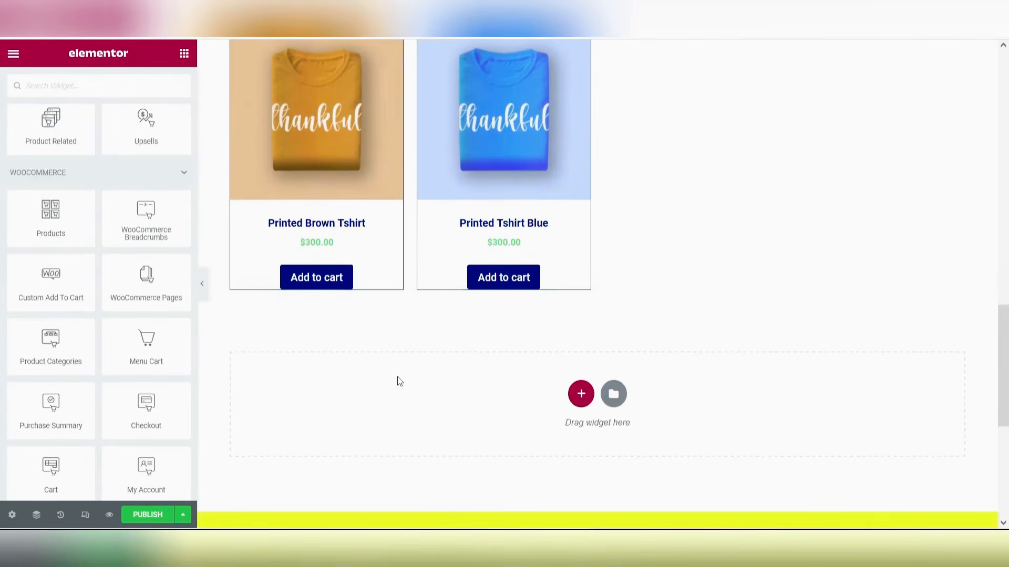
{"action": "left_click", "coordinate": [581, 394]}
{"action": "left_click", "coordinate": [415, 428]}
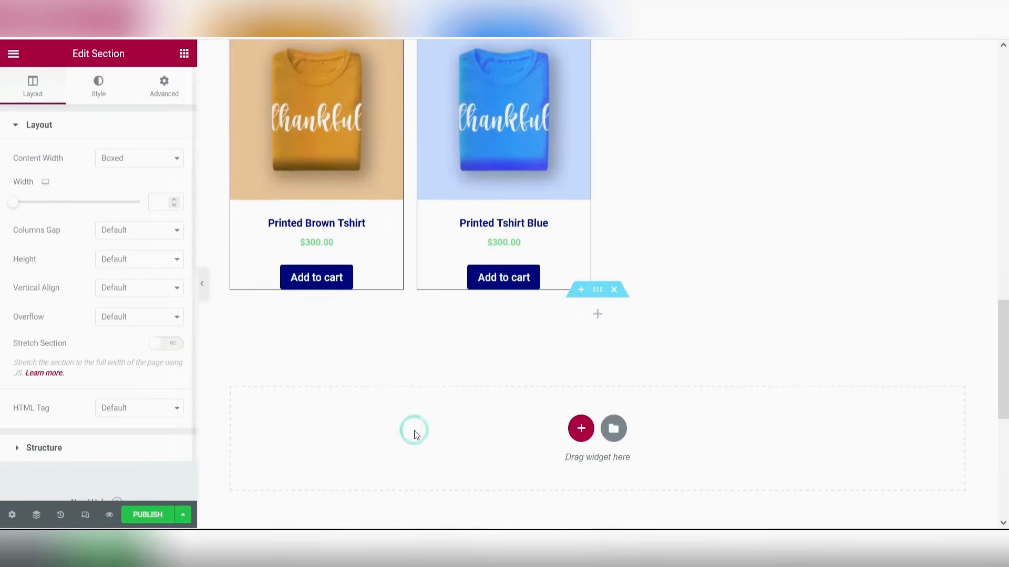
- Unlink the new section's padding values and set its top and bottom padding to 40 px
{"action": "left_click", "coordinate": [164, 86]}
{"action": "left_click", "coordinate": [167, 228]}
{"action": "left_click", "coordinate": [25, 228]}
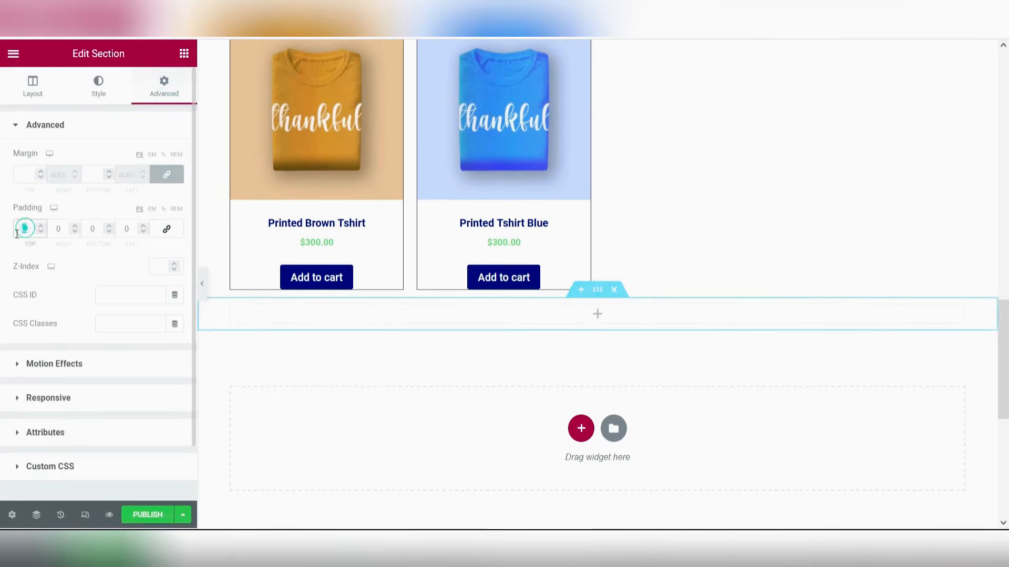
{"action": "type", "text": "40"}
{"action": "left_click", "coordinate": [94, 229]}
{"action": "type", "text": "40"}
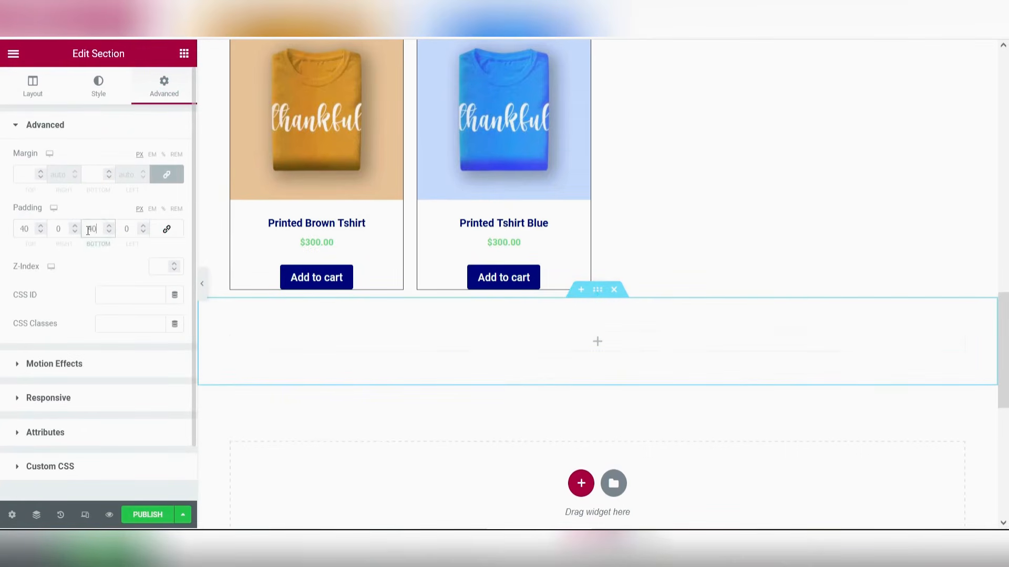
- Place a WooCommerce Products widget in the new section and open its query settings
{"action": "left_click", "coordinate": [184, 53]}
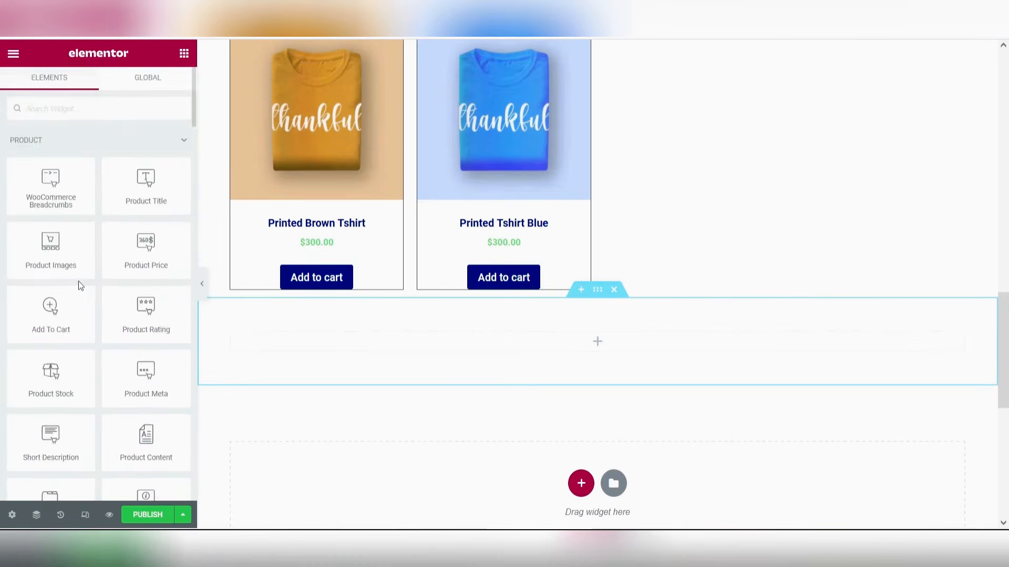
{"action": "scroll", "coordinate": [80, 285], "scroll_direction": "down", "scroll_amount": 5}
{"action": "scroll", "coordinate": [79, 281], "scroll_direction": "down", "scroll_amount": 3}
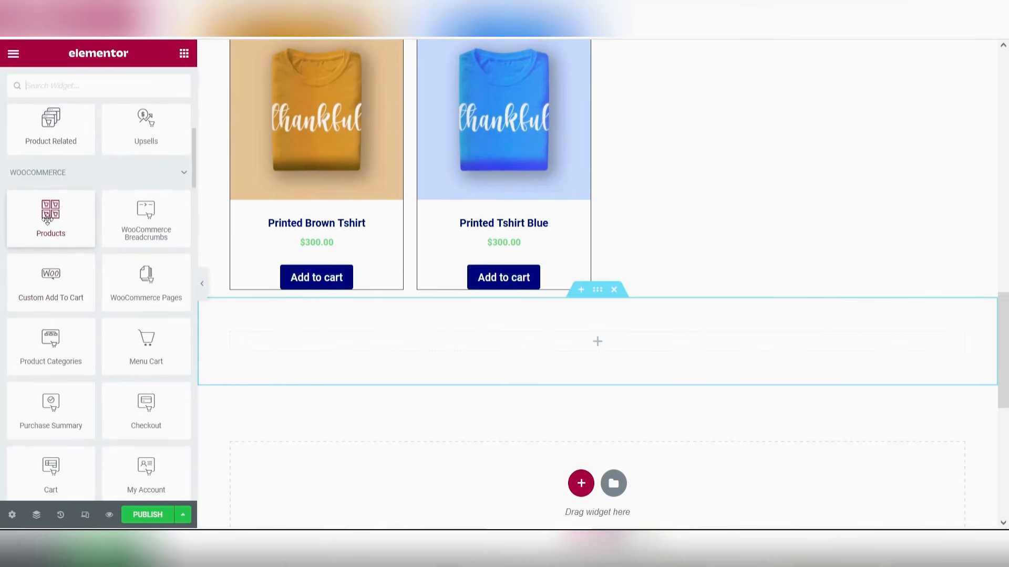
{"action": "left_click_drag", "start_coordinate": [54, 235], "coordinate": [309, 350]}
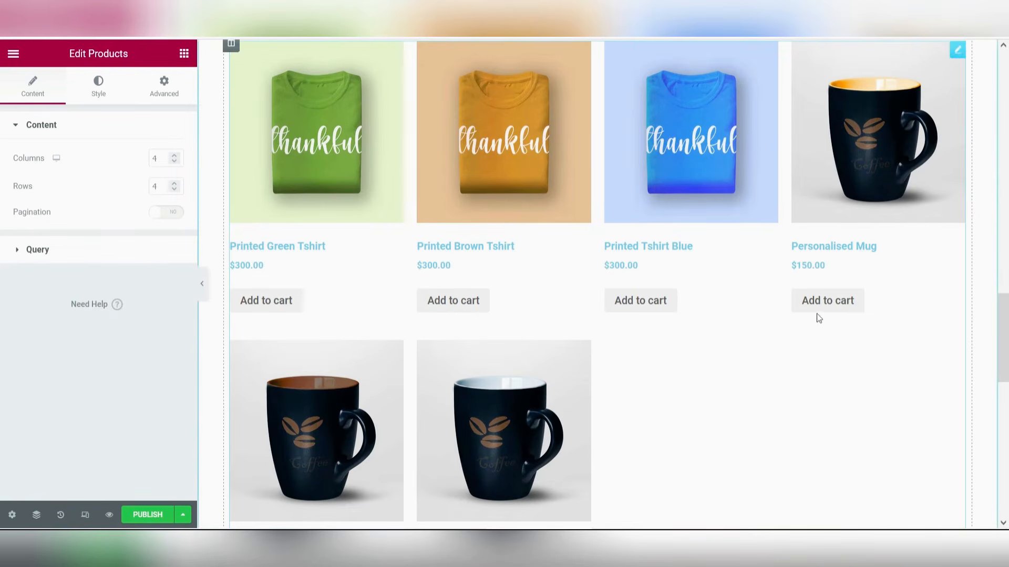
{"action": "left_click", "coordinate": [64, 251]}
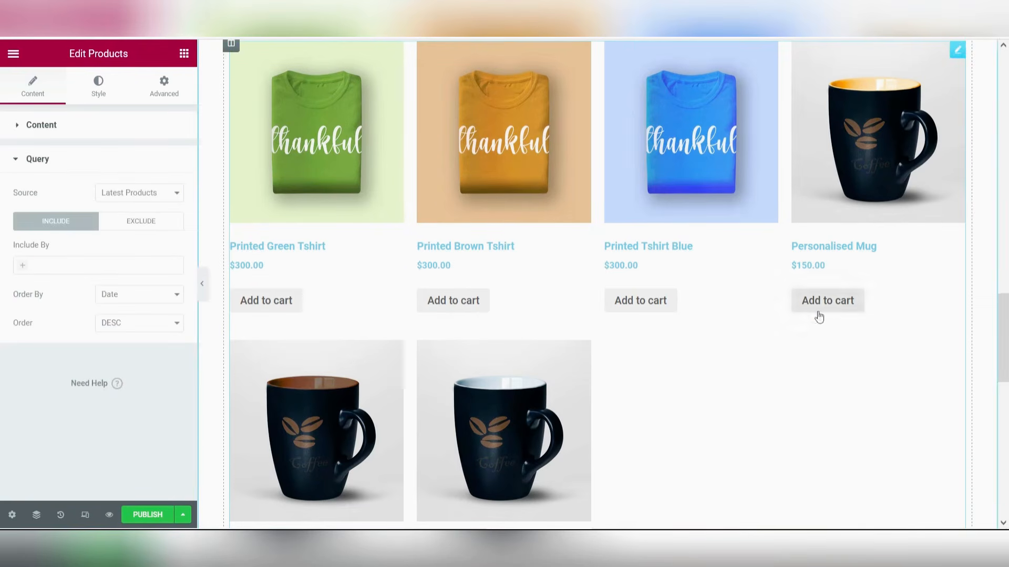
- Review the whole template from the title banner to the footer at full width, then restore the editing panel
{"action": "scroll", "coordinate": [725, 313], "scroll_direction": "up", "scroll_amount": 1}
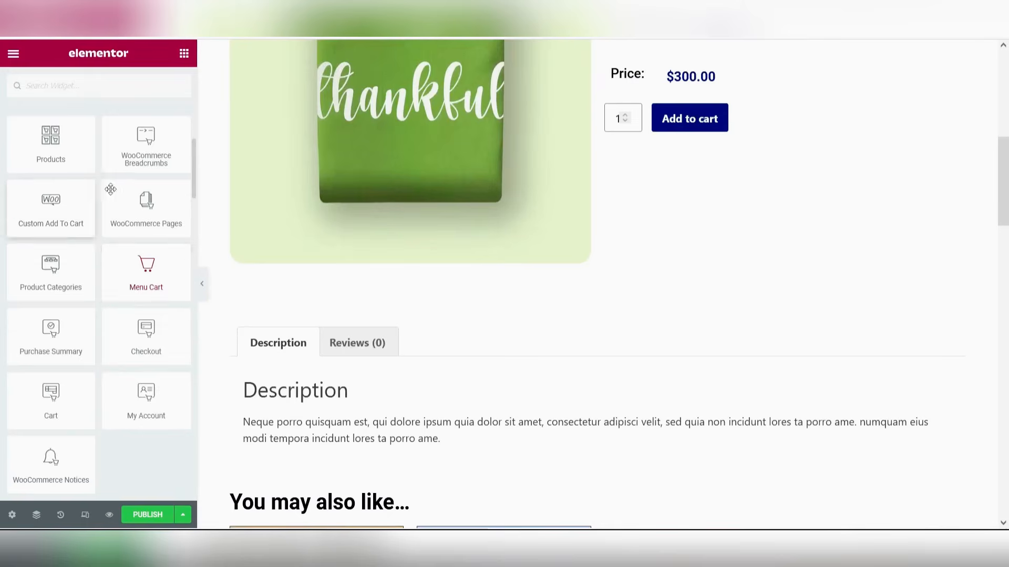
{"action": "scroll", "coordinate": [106, 210], "scroll_direction": "down", "scroll_amount": 4}
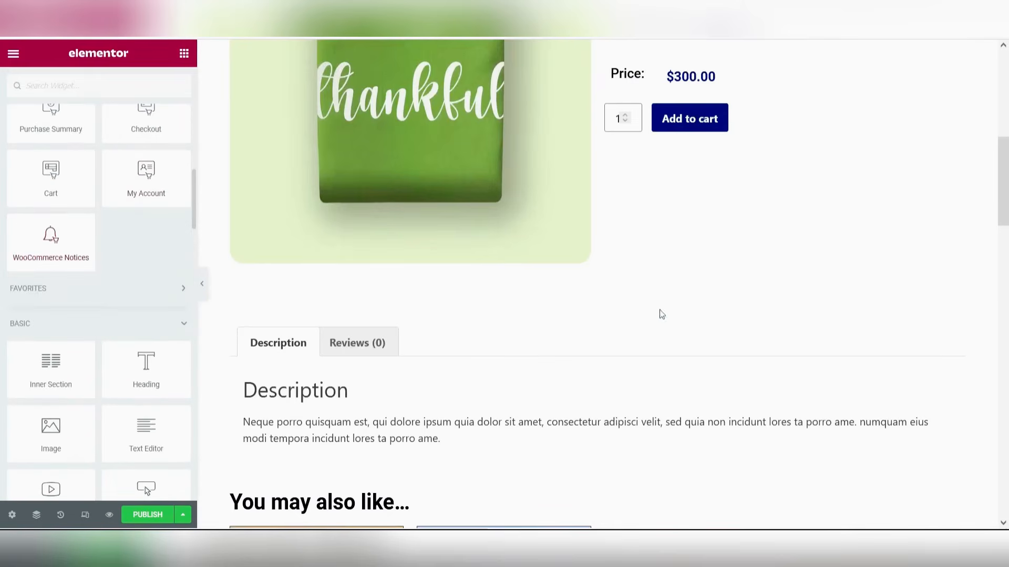
{"action": "scroll", "coordinate": [740, 285], "scroll_direction": "up", "scroll_amount": 8}
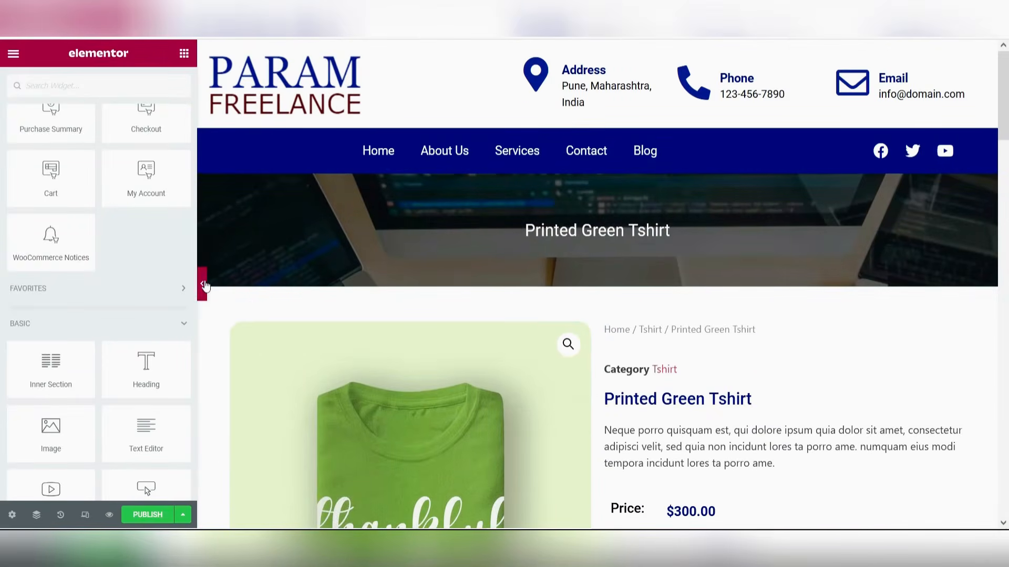
{"action": "left_click", "coordinate": [202, 284]}
{"action": "scroll", "coordinate": [906, 283], "scroll_direction": "down", "scroll_amount": 15}
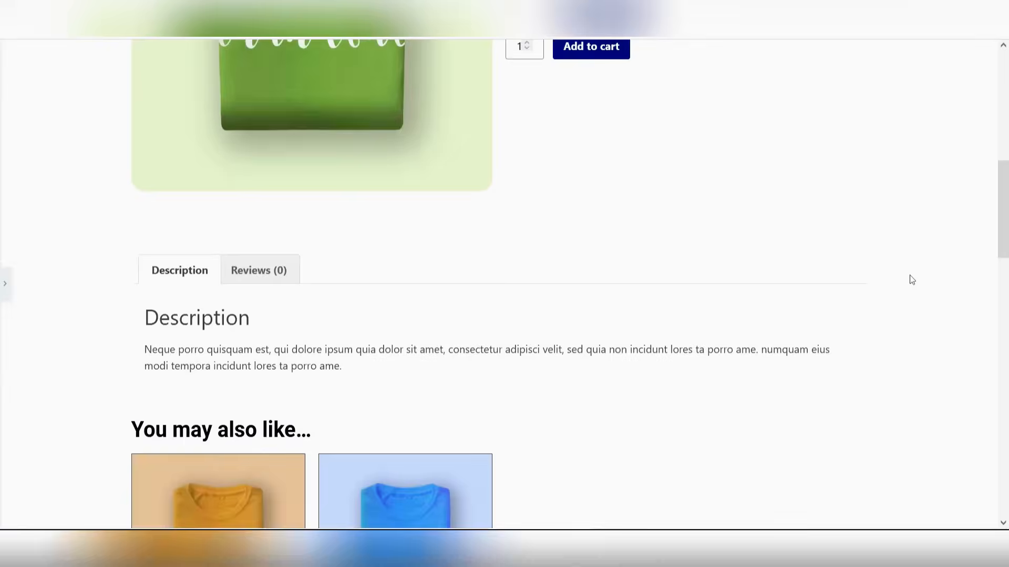
{"action": "scroll", "coordinate": [910, 282], "scroll_direction": "up", "scroll_amount": 4}
{"action": "scroll", "coordinate": [745, 266], "scroll_direction": "down", "scroll_amount": 15}
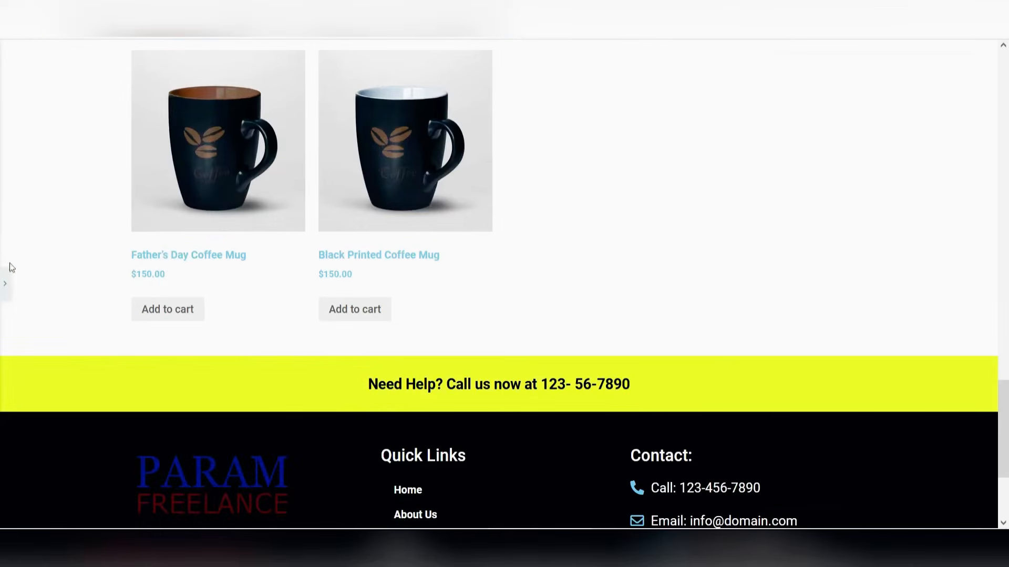
{"action": "left_click", "coordinate": [6, 284]}
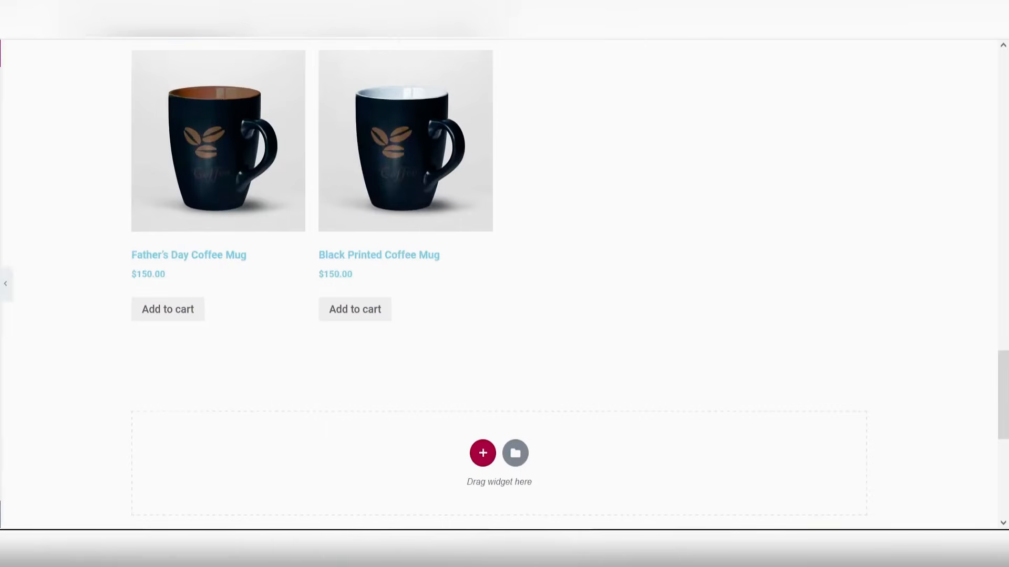
- Publish the template with a display condition that includes Products
{"action": "left_click", "coordinate": [146, 516]}
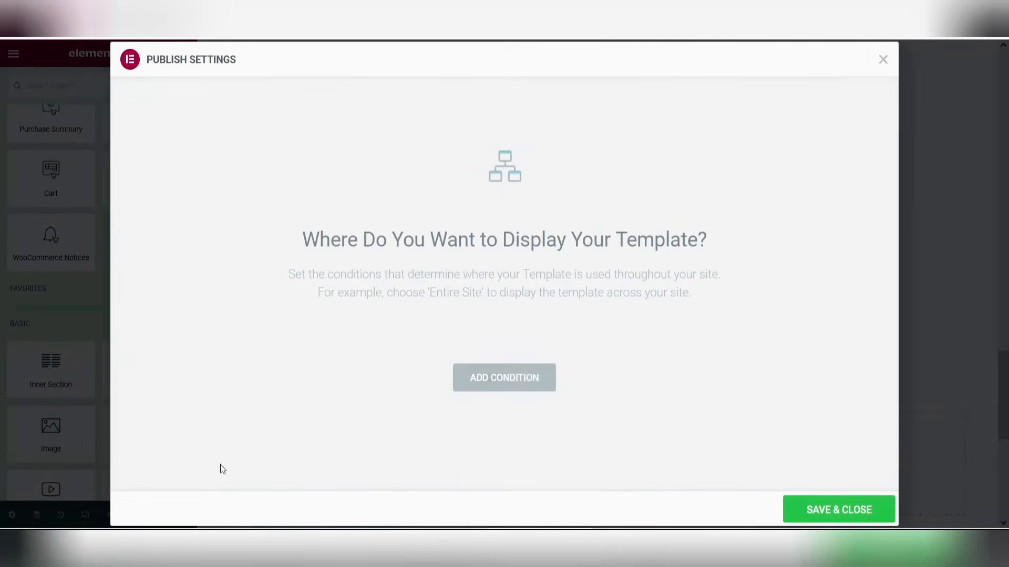
{"action": "left_click", "coordinate": [518, 389]}
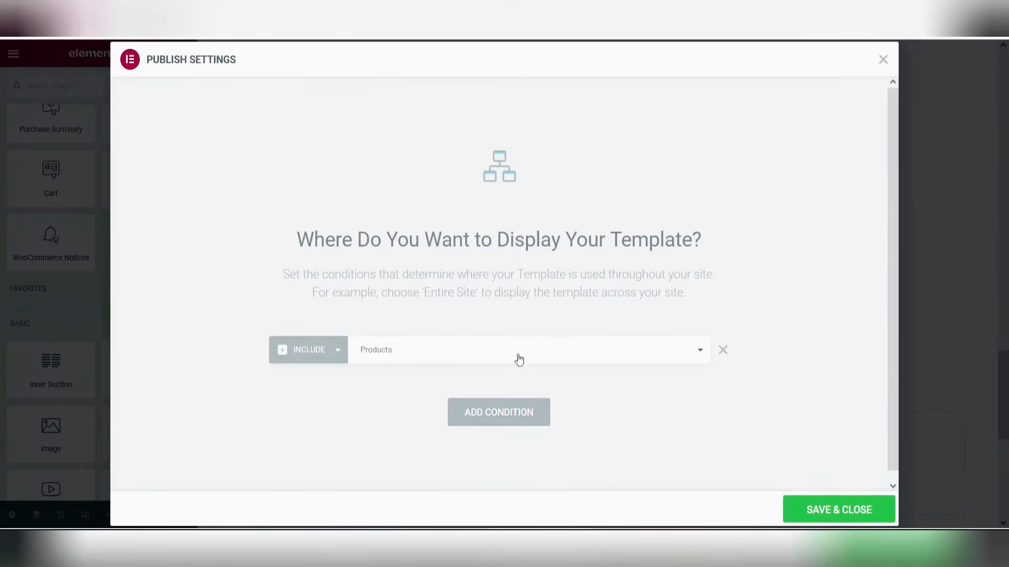
{"action": "left_click", "coordinate": [544, 351]}
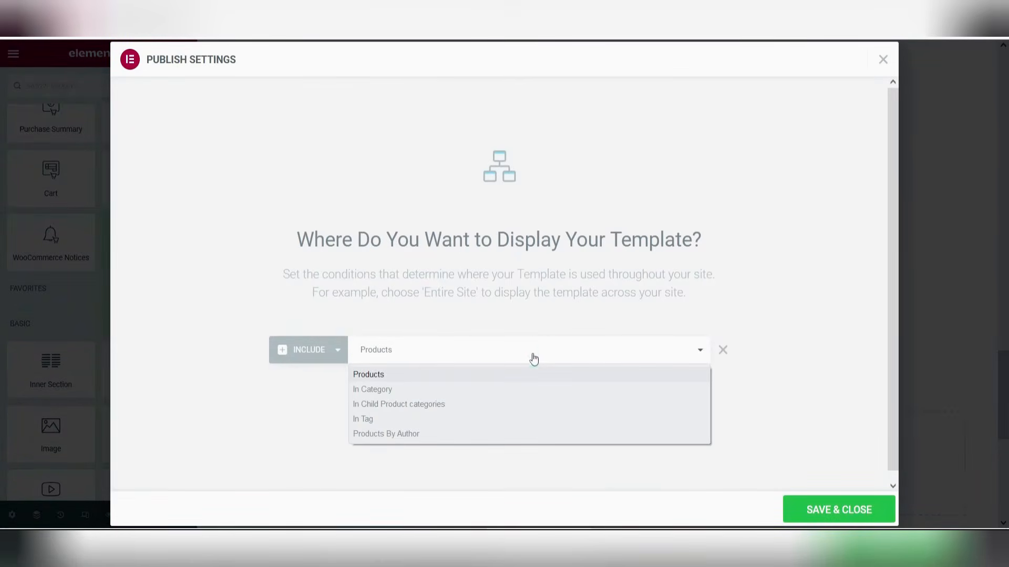
{"action": "left_click", "coordinate": [390, 374]}
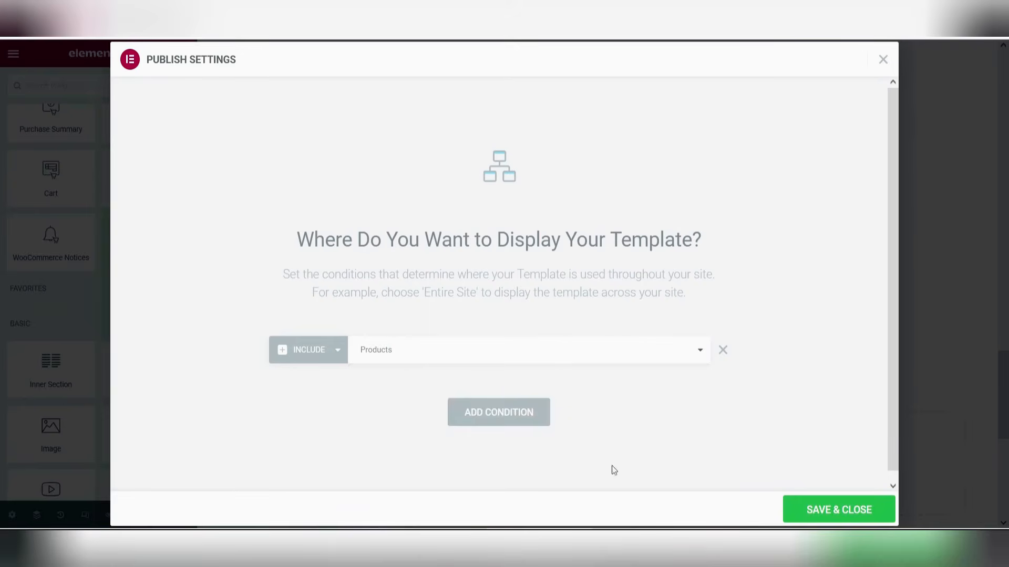
{"action": "left_click", "coordinate": [838, 509]}
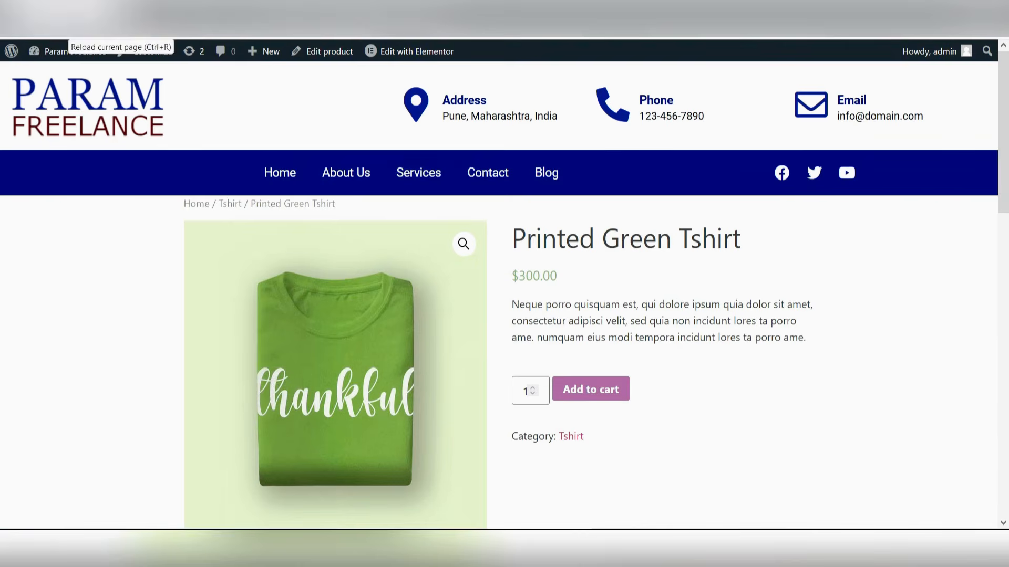
- Reload the live Printed Green Tshirt page and examine the new template's banner, product details, tabs, upsells, product grid and footer
{"action": "left_click", "coordinate": [65, 33]}
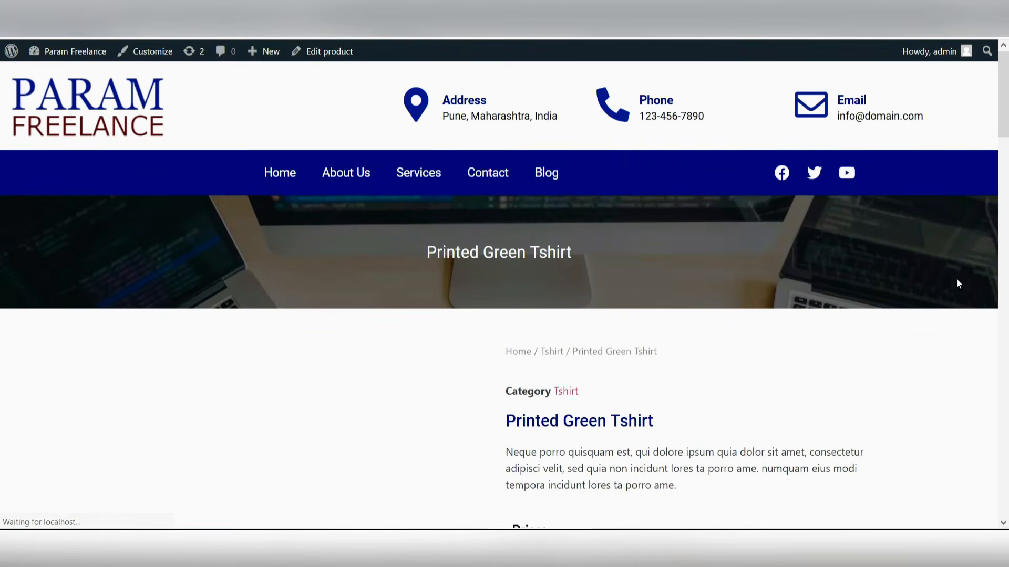
{"action": "scroll", "coordinate": [915, 318], "scroll_direction": "down", "scroll_amount": 7}
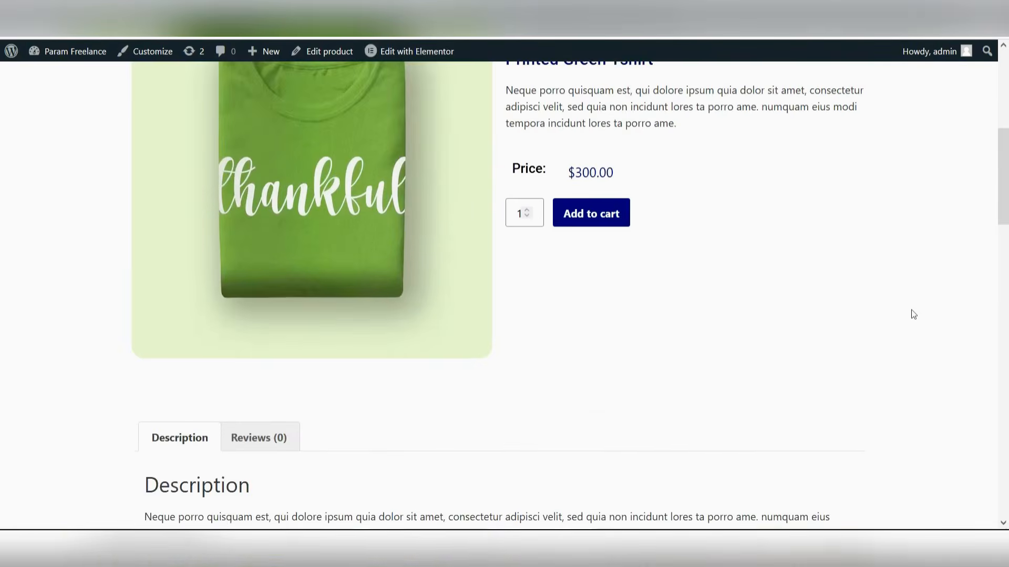
{"action": "scroll", "coordinate": [914, 314], "scroll_direction": "up", "scroll_amount": 4}
{"action": "scroll", "coordinate": [913, 314], "scroll_direction": "down", "scroll_amount": 4}
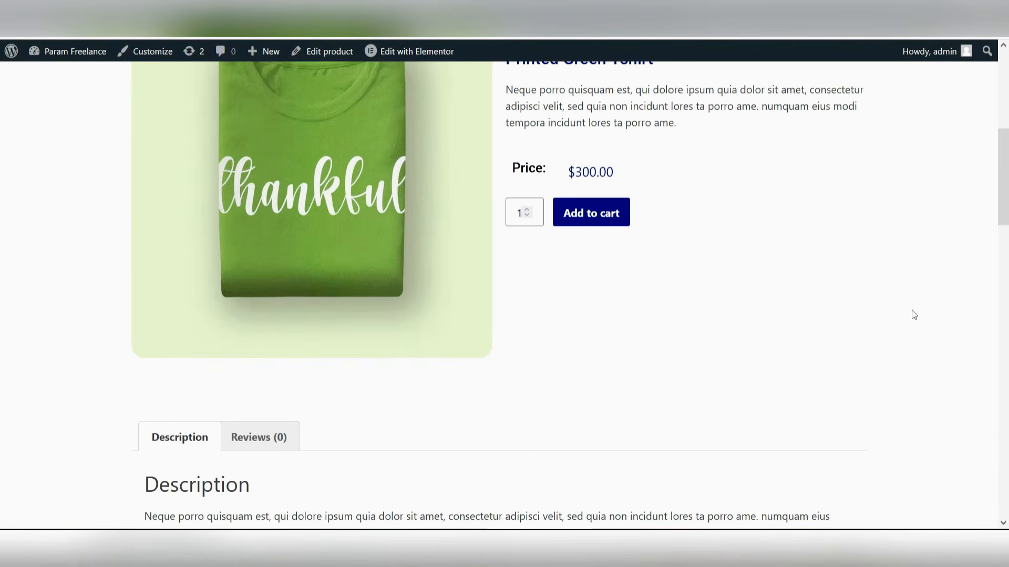
{"action": "scroll", "coordinate": [912, 312], "scroll_direction": "down", "scroll_amount": 4}
{"action": "scroll", "coordinate": [912, 312], "scroll_direction": "up", "scroll_amount": 8}
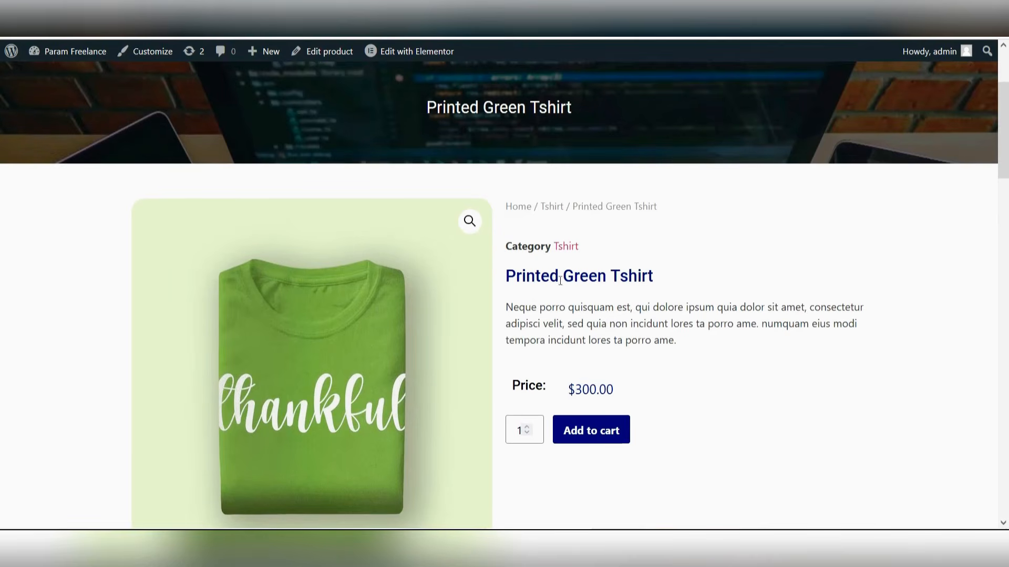
{"action": "scroll", "coordinate": [705, 270], "scroll_direction": "down", "scroll_amount": 4}
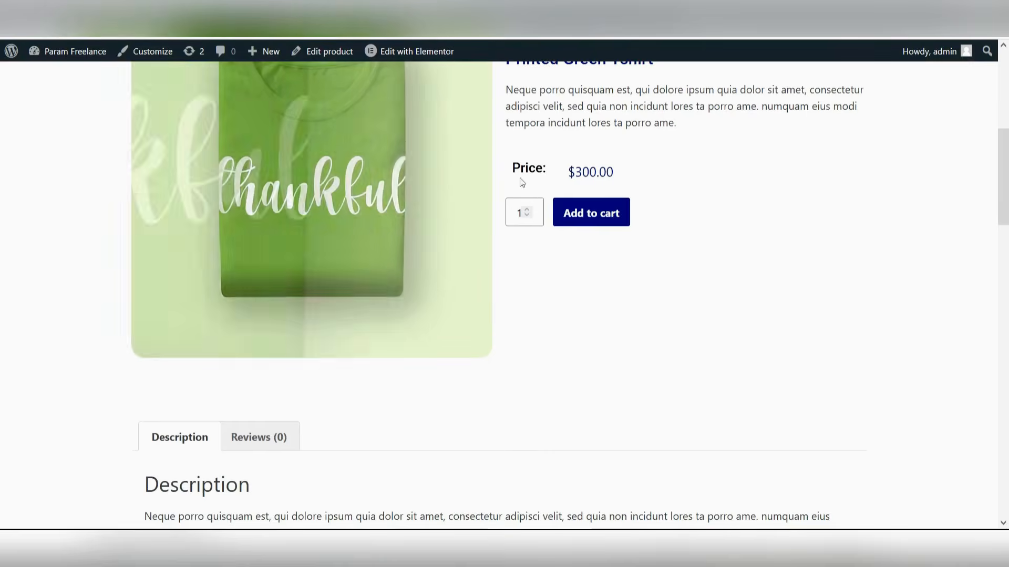
{"action": "scroll", "coordinate": [749, 269], "scroll_direction": "down", "scroll_amount": 4}
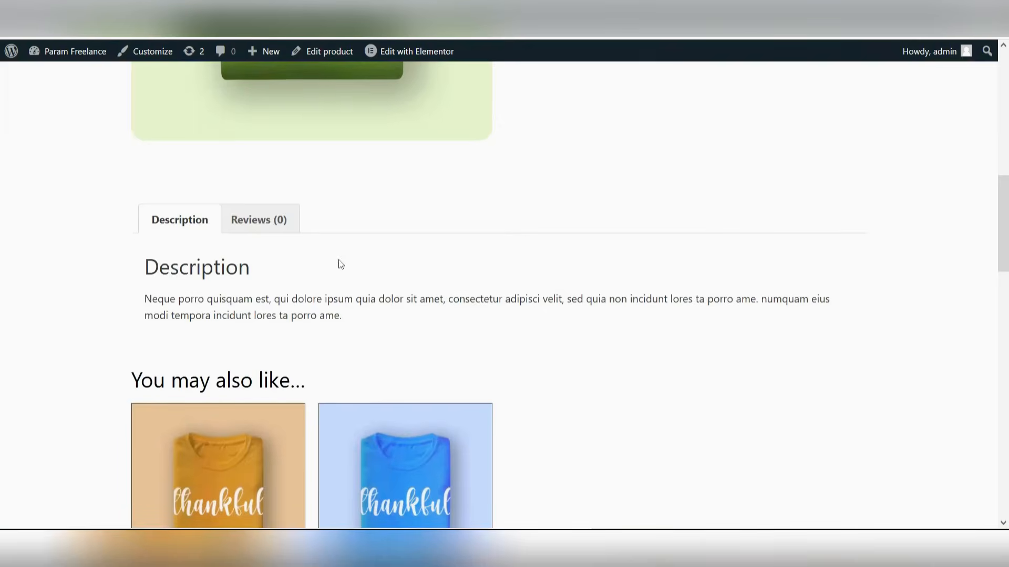
{"action": "scroll", "coordinate": [366, 188], "scroll_direction": "down", "scroll_amount": 4}
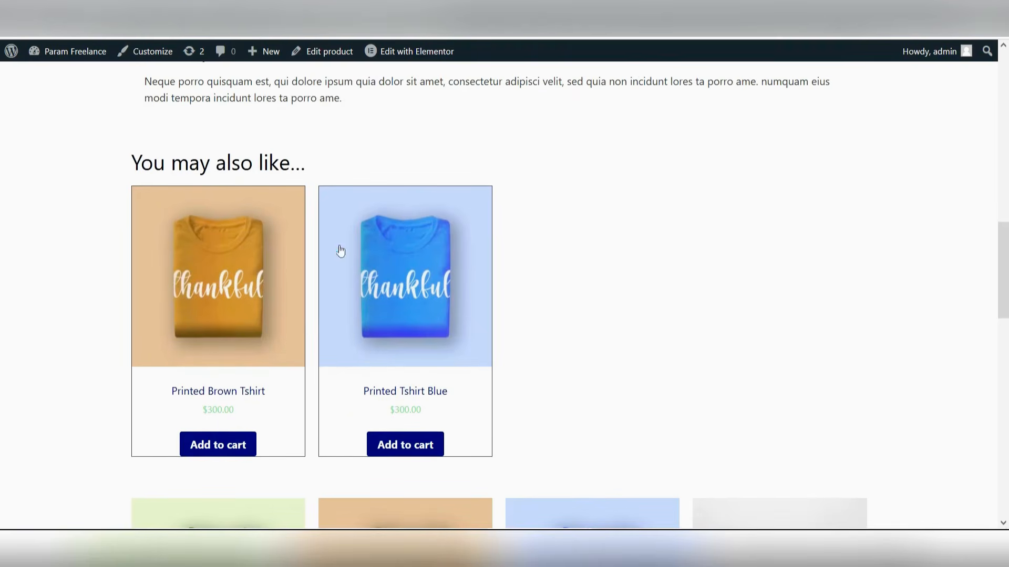
{"action": "scroll", "coordinate": [655, 234], "scroll_direction": "down", "scroll_amount": 5}
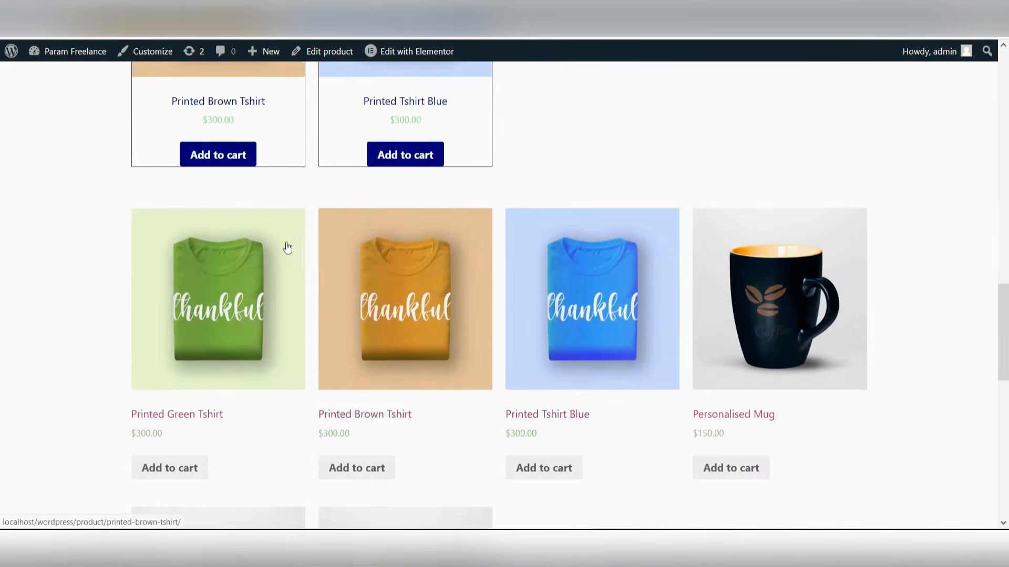
{"action": "scroll", "coordinate": [931, 248], "scroll_direction": "down", "scroll_amount": 12}
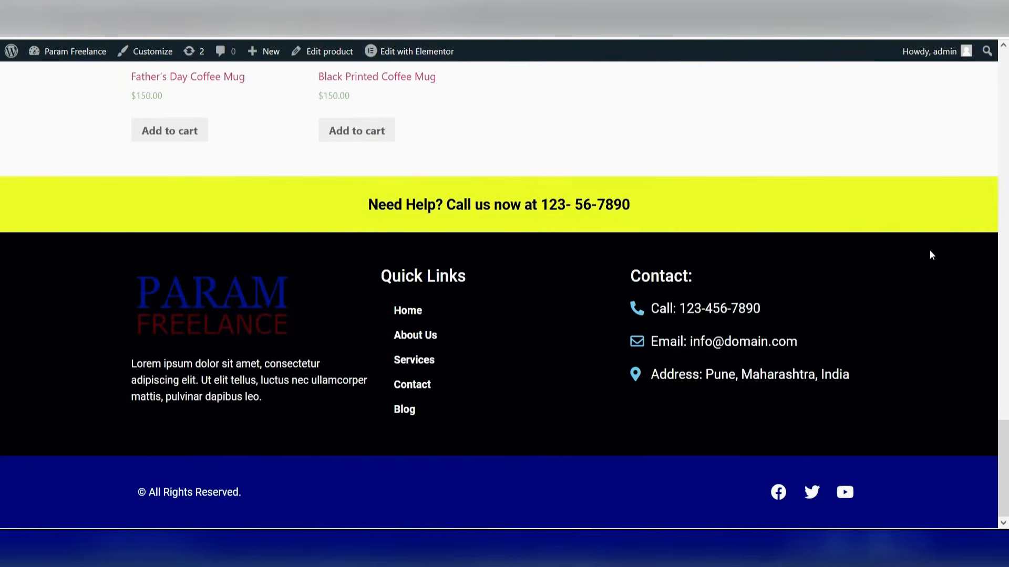
{"action": "scroll", "coordinate": [930, 251], "scroll_direction": "up", "scroll_amount": 14}
{"action": "scroll", "coordinate": [927, 260], "scroll_direction": "up", "scroll_amount": 15}
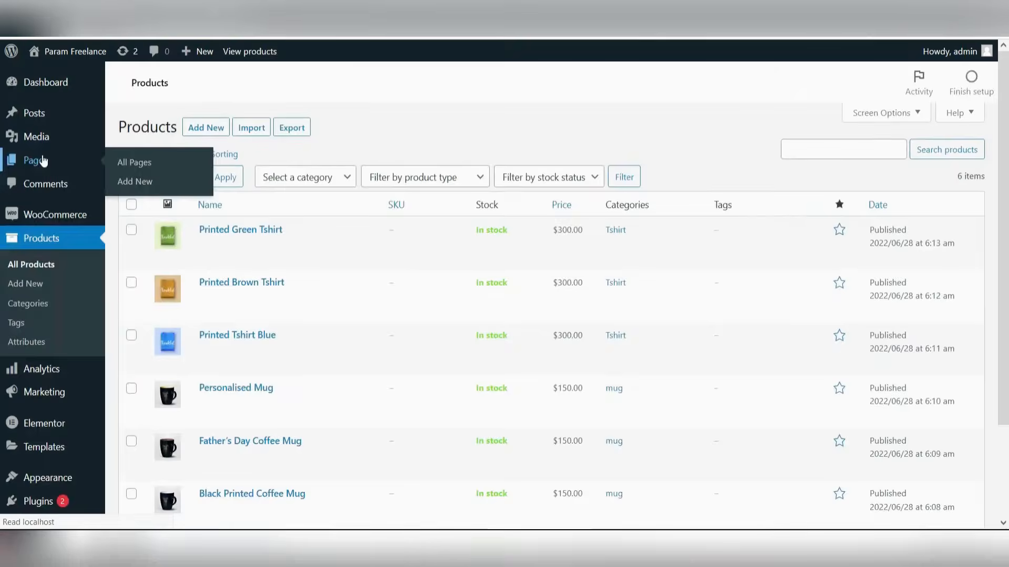
- Open the Shop page from the WordPress Pages list in a separate browser tab and examine its product grid
{"action": "left_click", "coordinate": [39, 160]}
{"action": "scroll", "coordinate": [394, 288], "scroll_direction": "down", "scroll_amount": 3}
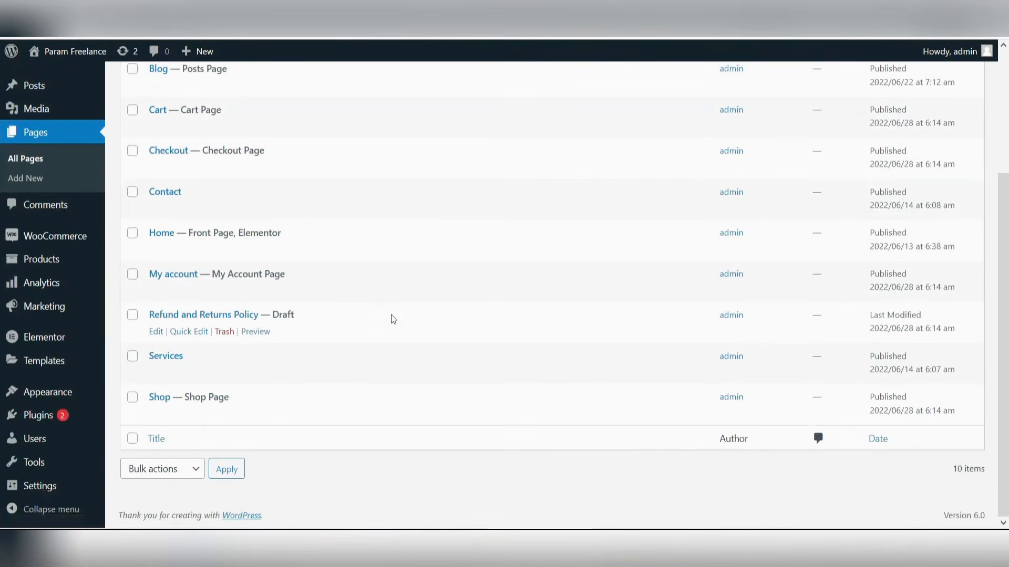
{"action": "right_click", "coordinate": [251, 414]}
{"action": "left_click", "coordinate": [295, 206]}
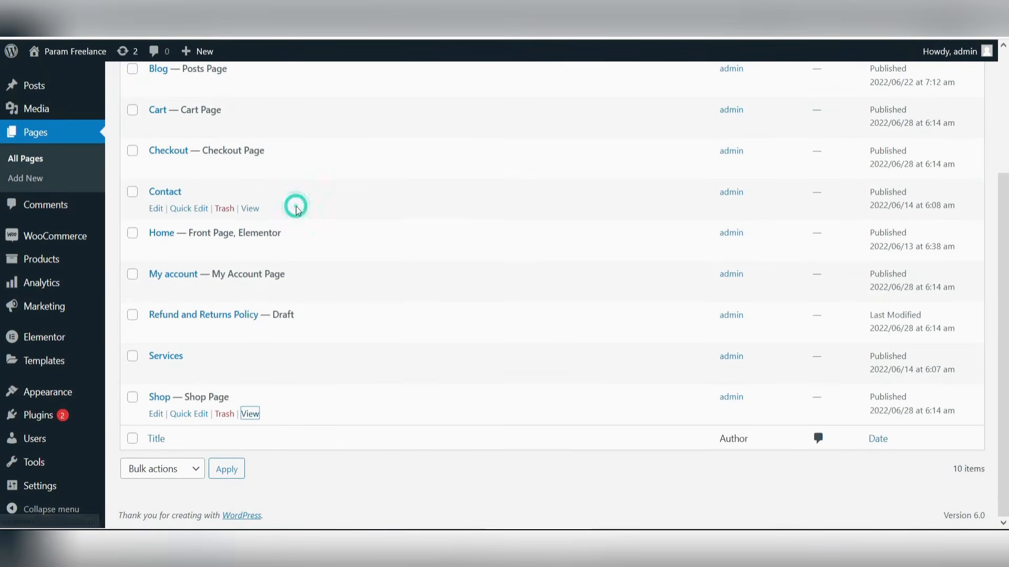
{"action": "left_click", "coordinate": [248, 26]}
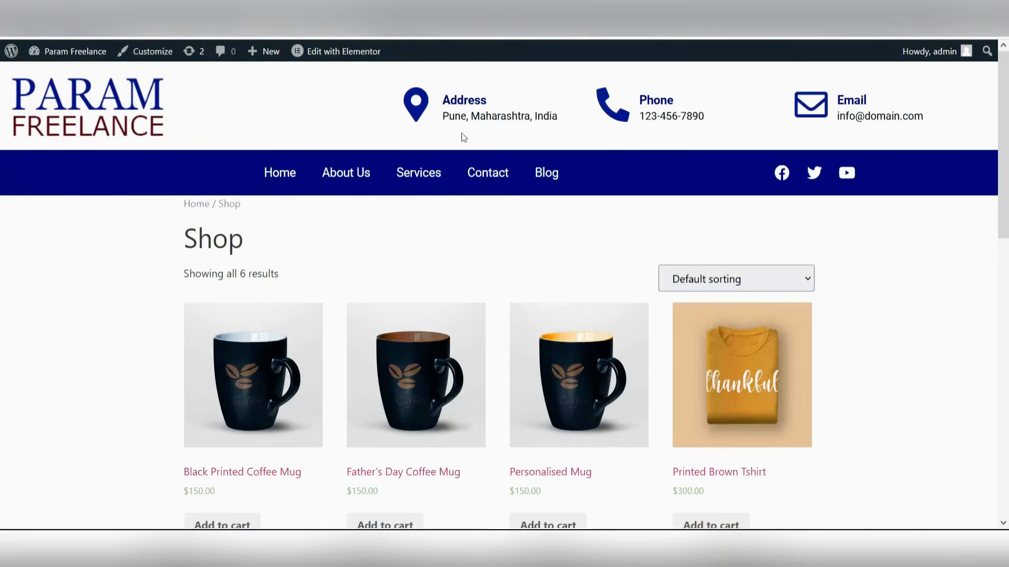
{"action": "scroll", "coordinate": [885, 279], "scroll_direction": "down", "scroll_amount": 8}
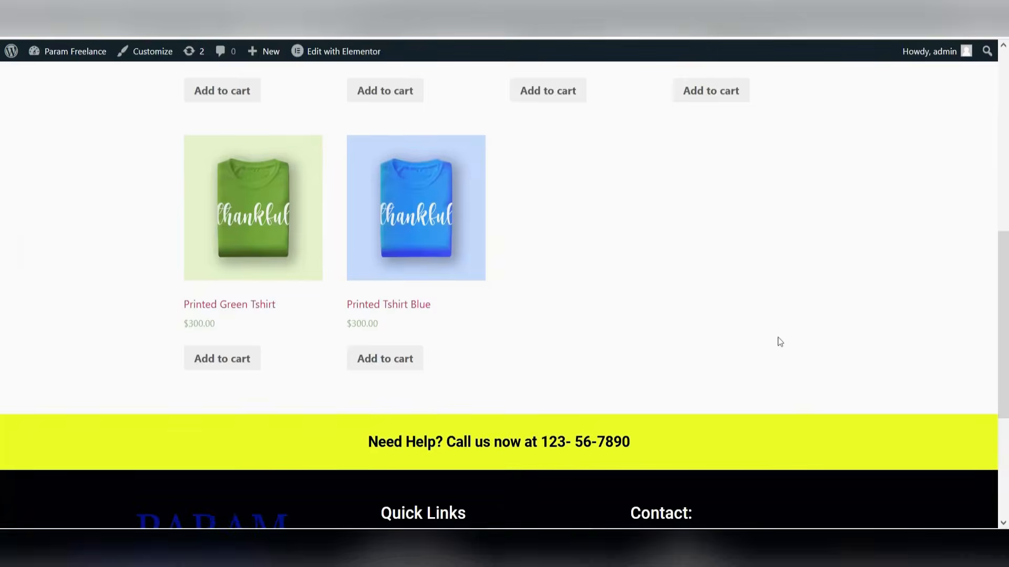
{"action": "scroll", "coordinate": [815, 325], "scroll_direction": "up", "scroll_amount": 5}
{"action": "scroll", "coordinate": [854, 304], "scroll_direction": "up", "scroll_amount": 3}
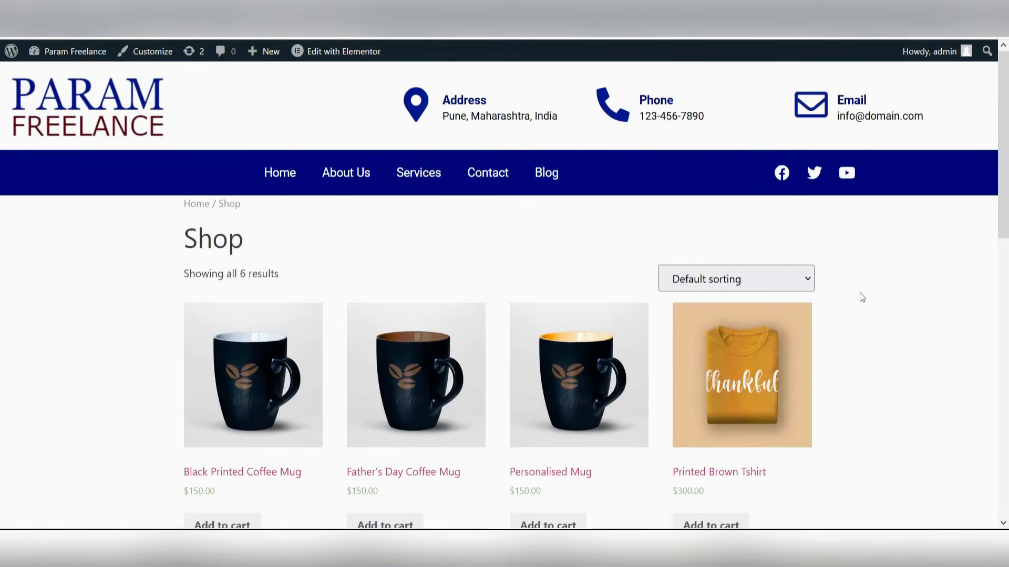